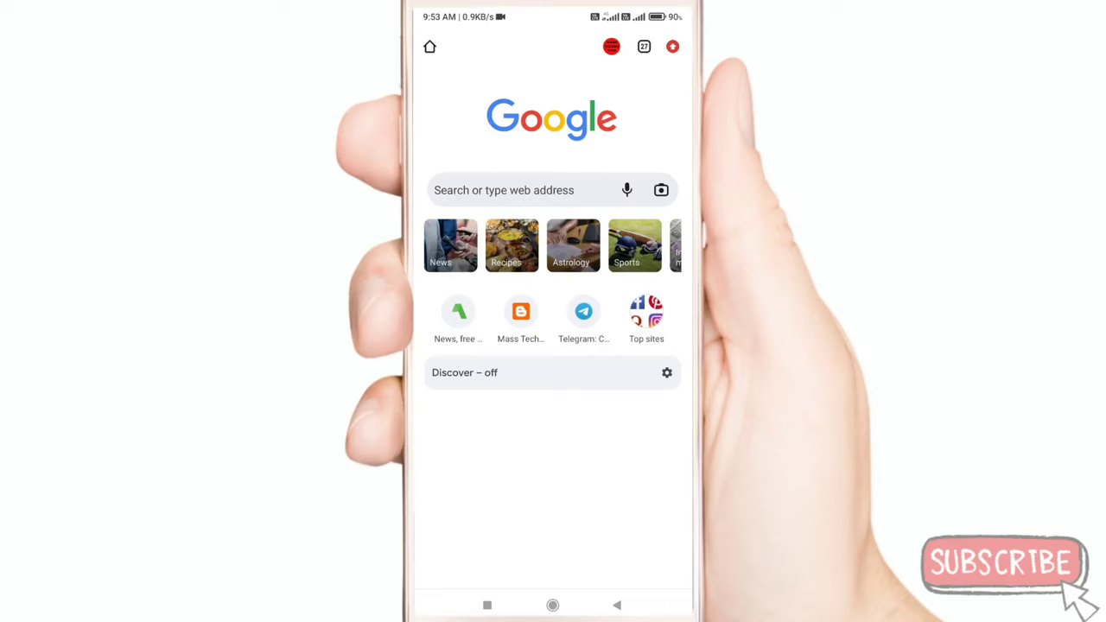
- Search 'game guardian official' and open the GameGuardian APK 101.1 file page
click(503, 190)
text(ga)
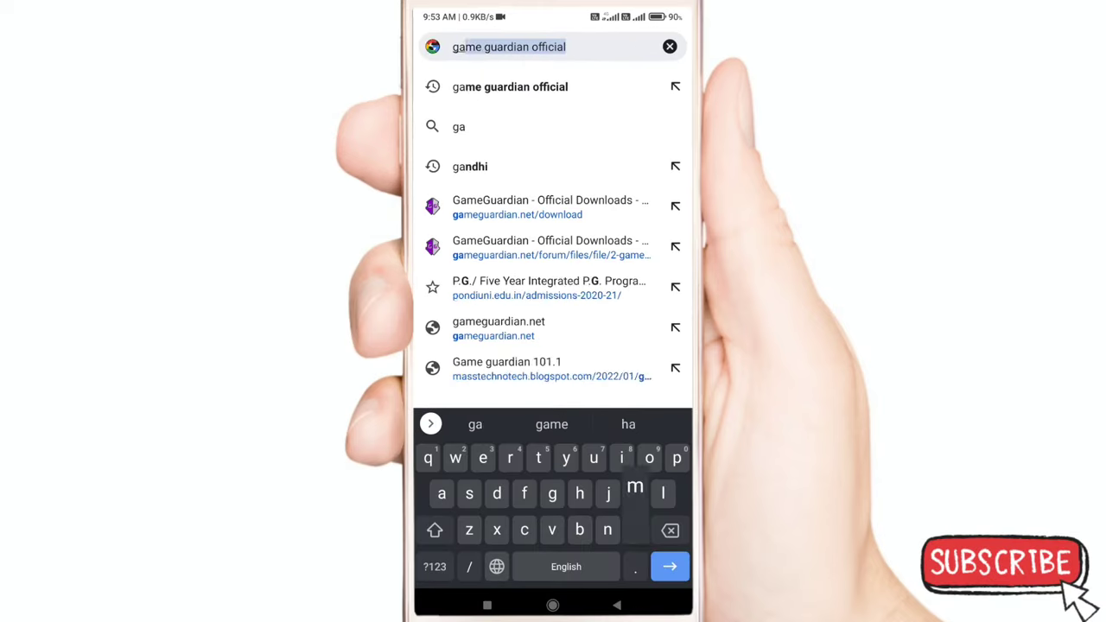
text(me)
click(566, 47)
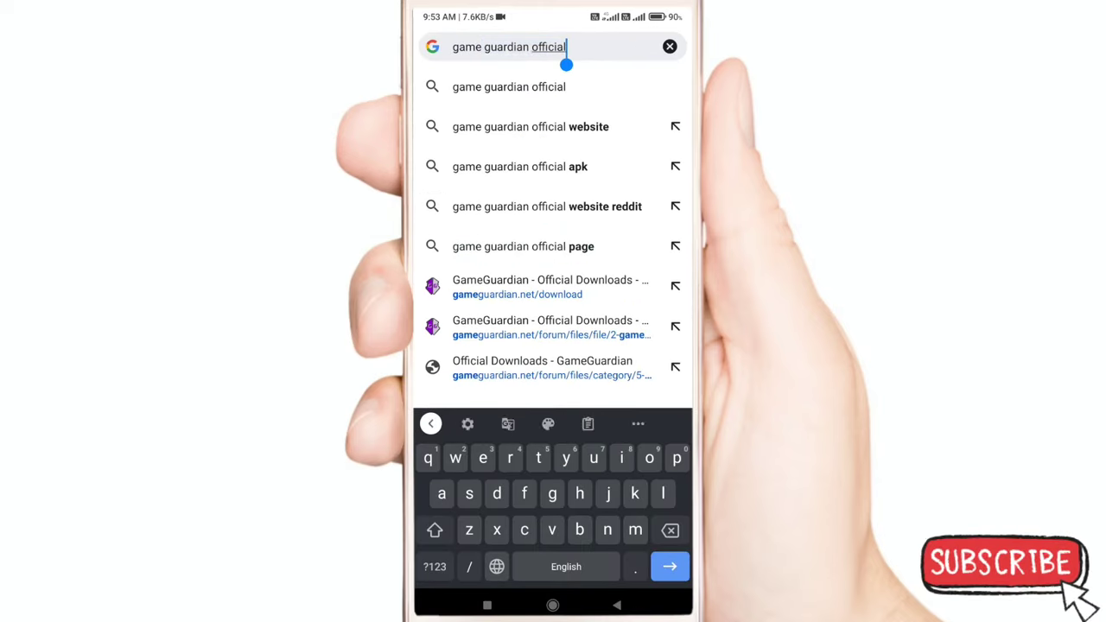
key(Return)
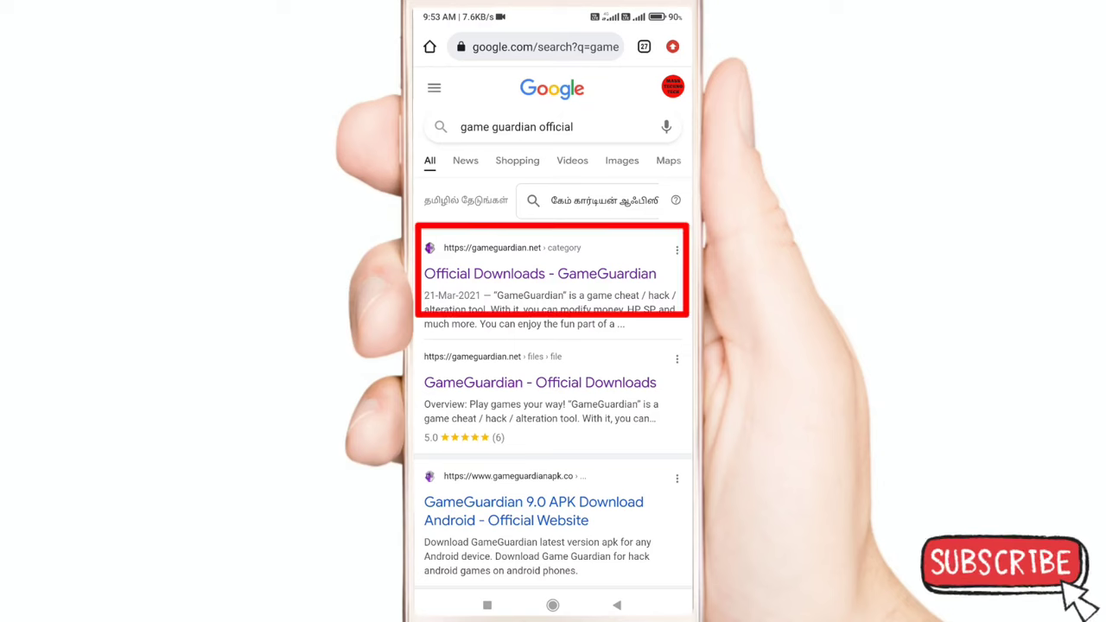
click(540, 273)
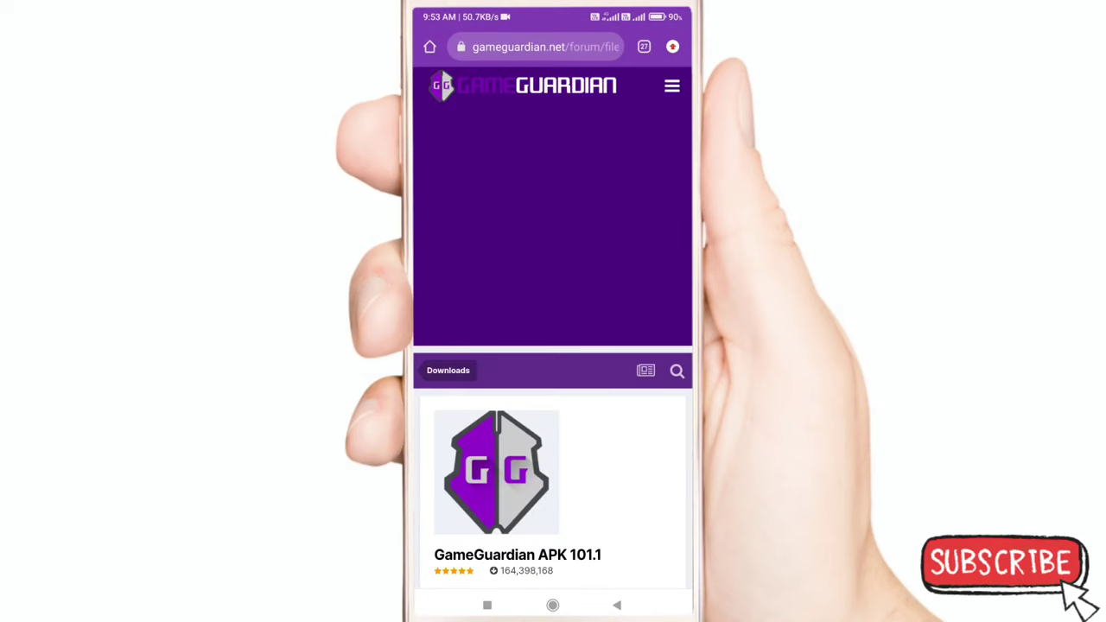
scroll(553, 346, down, 5)
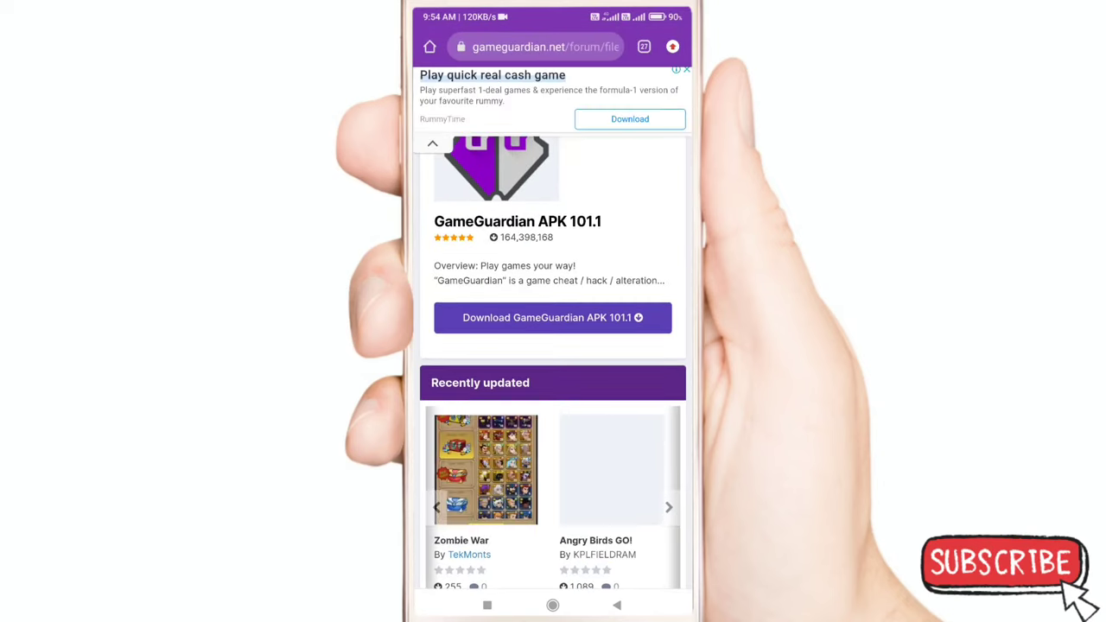
click(552, 317)
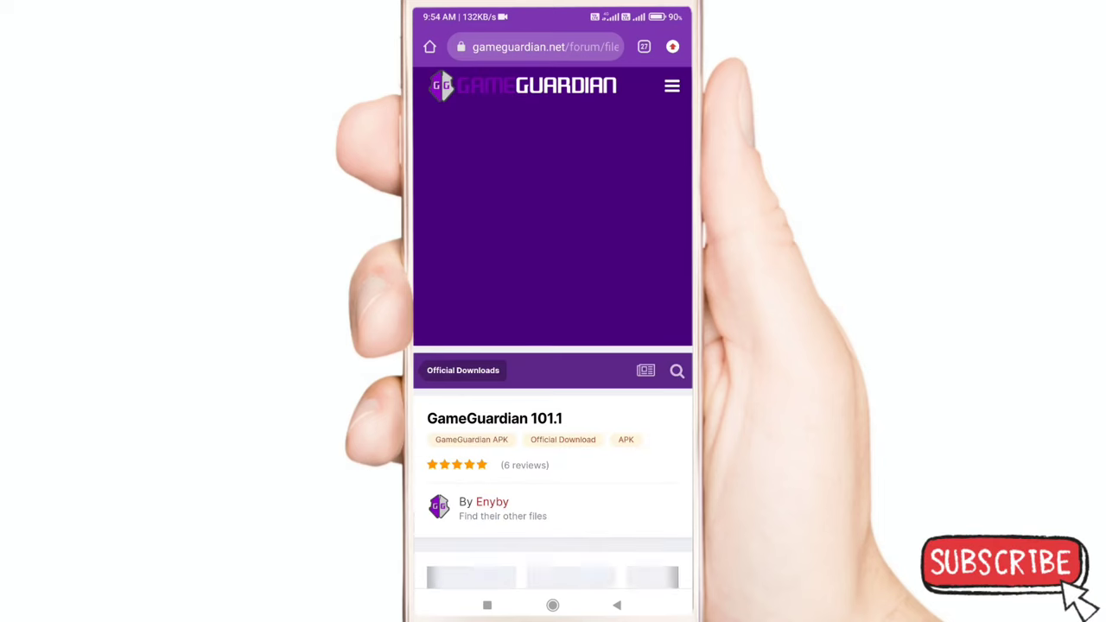
- Accept the disclaimer and download the standard GameGuardian.101.1.apk file
scroll(553, 346, down, 10)
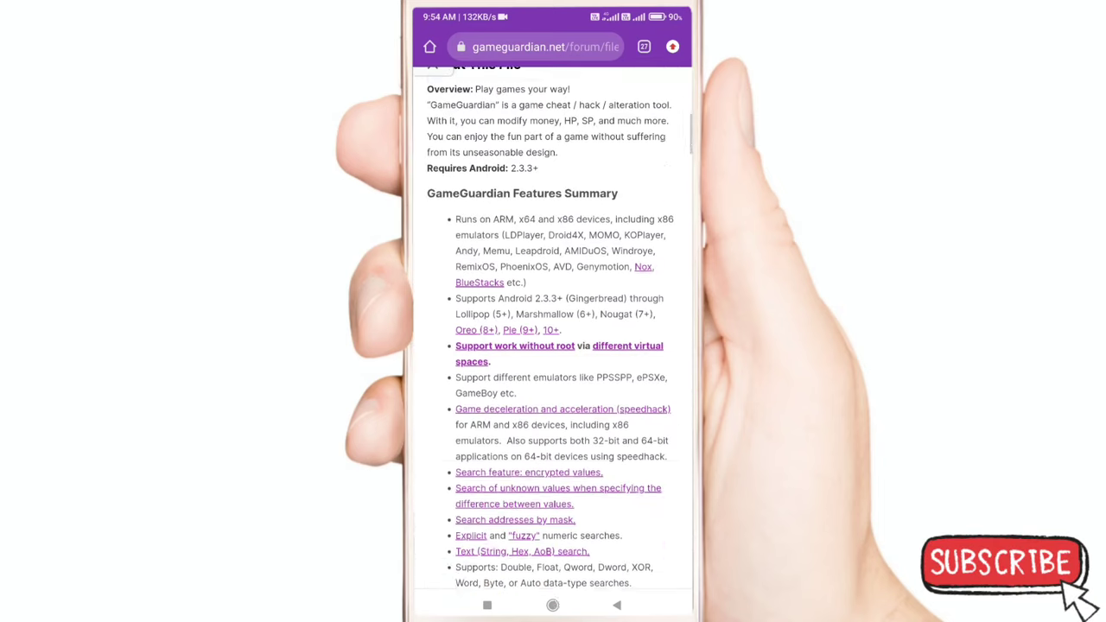
scroll(553, 345, down, 10)
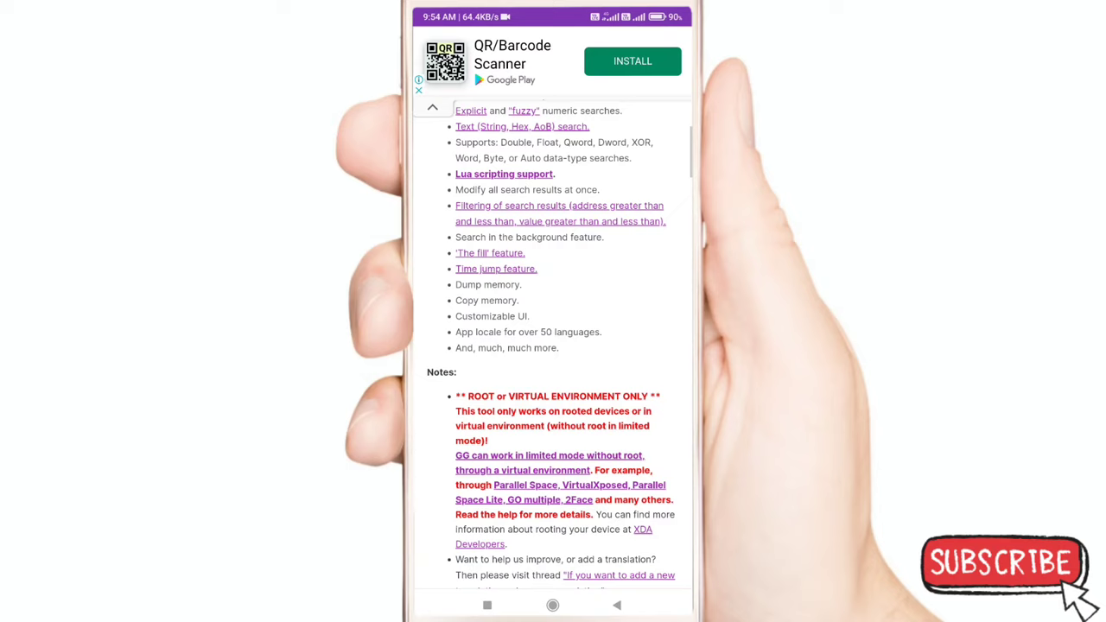
scroll(553, 346, down, 10)
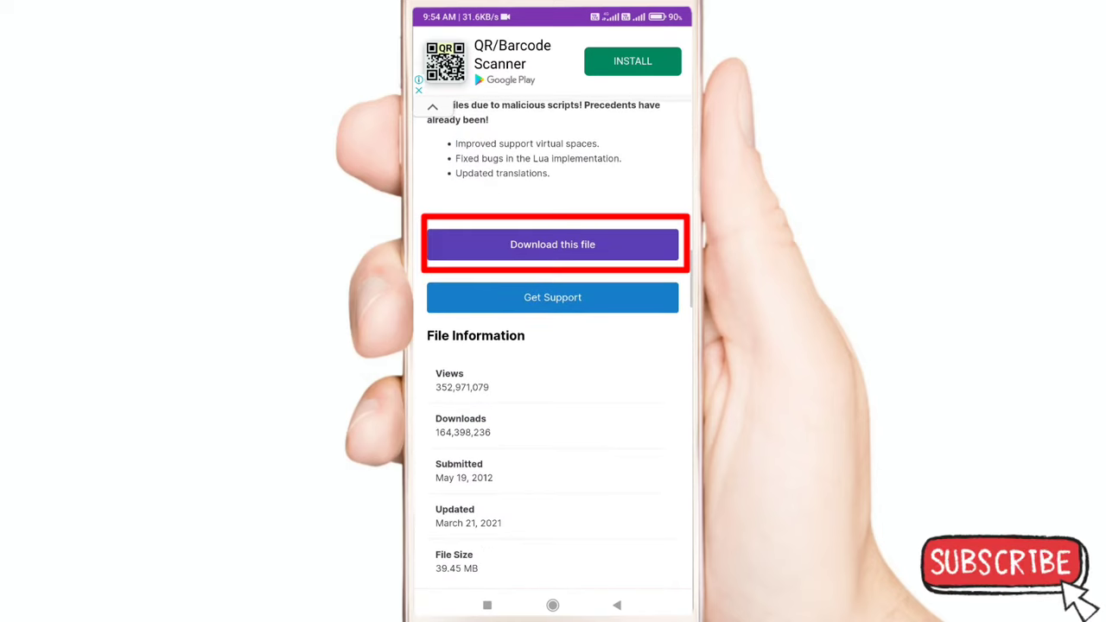
click(552, 256)
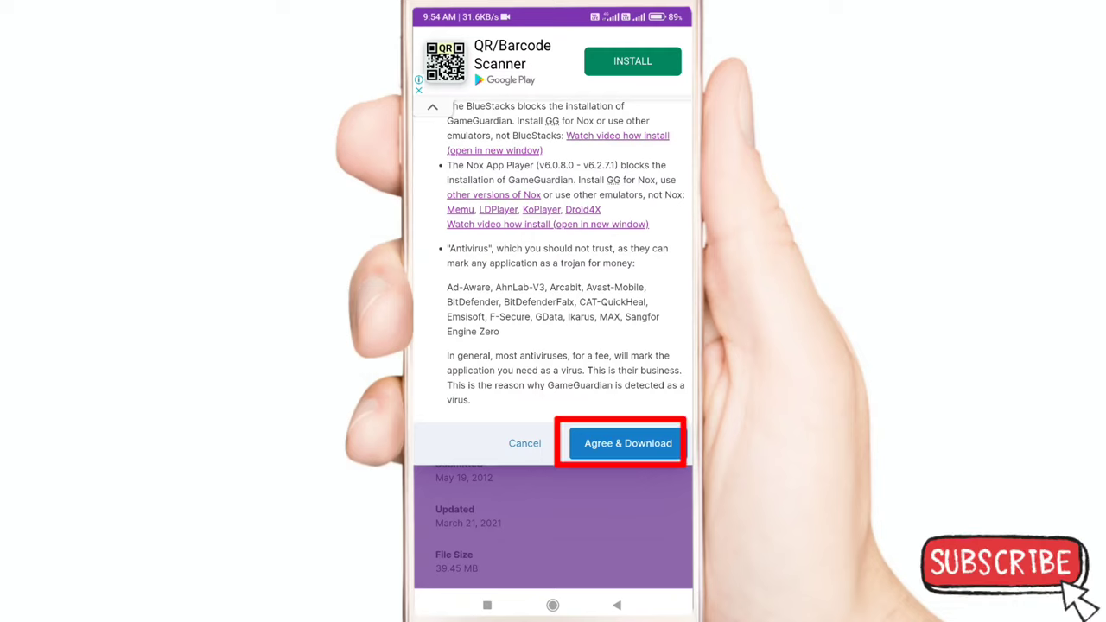
click(628, 443)
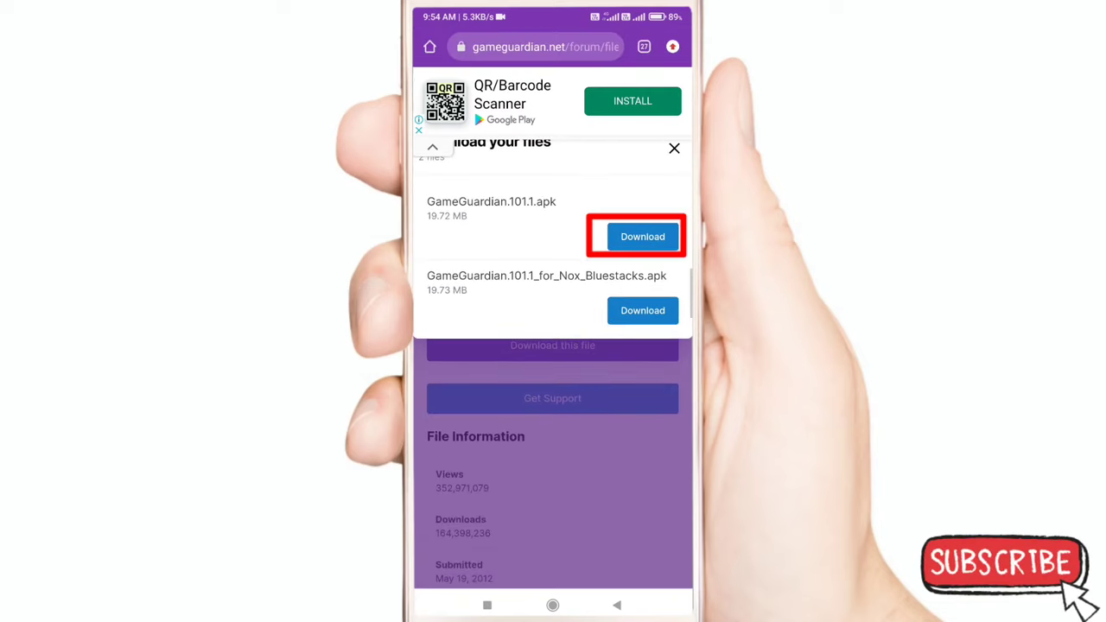
click(642, 234)
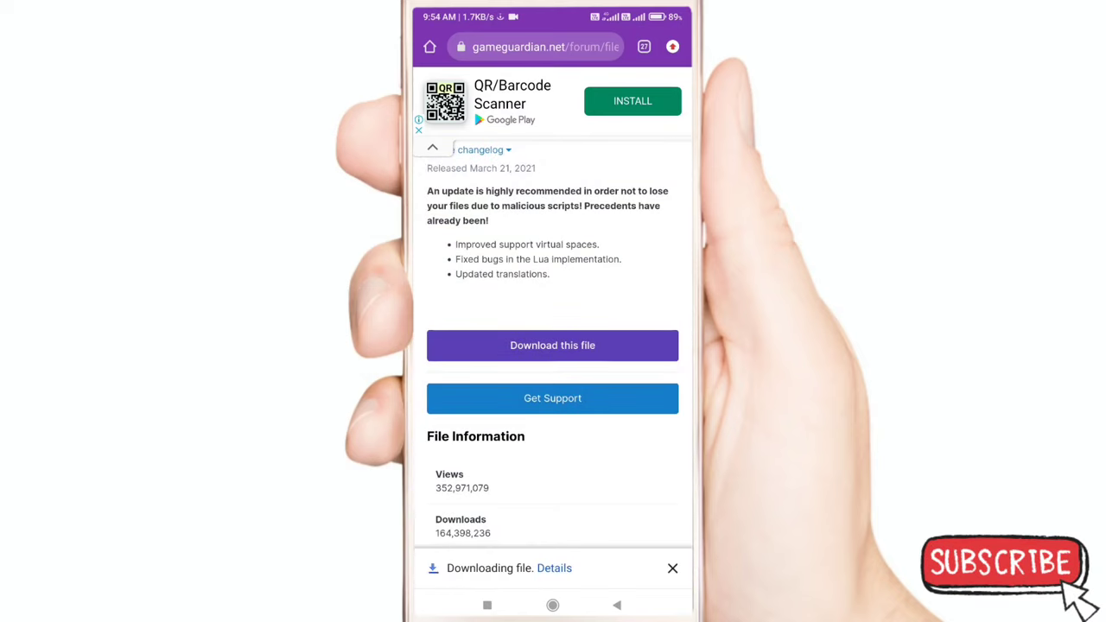
- Search 'x8 sandbox official' and download the X8 Sandbox APK from x8sb.com
click(554, 567)
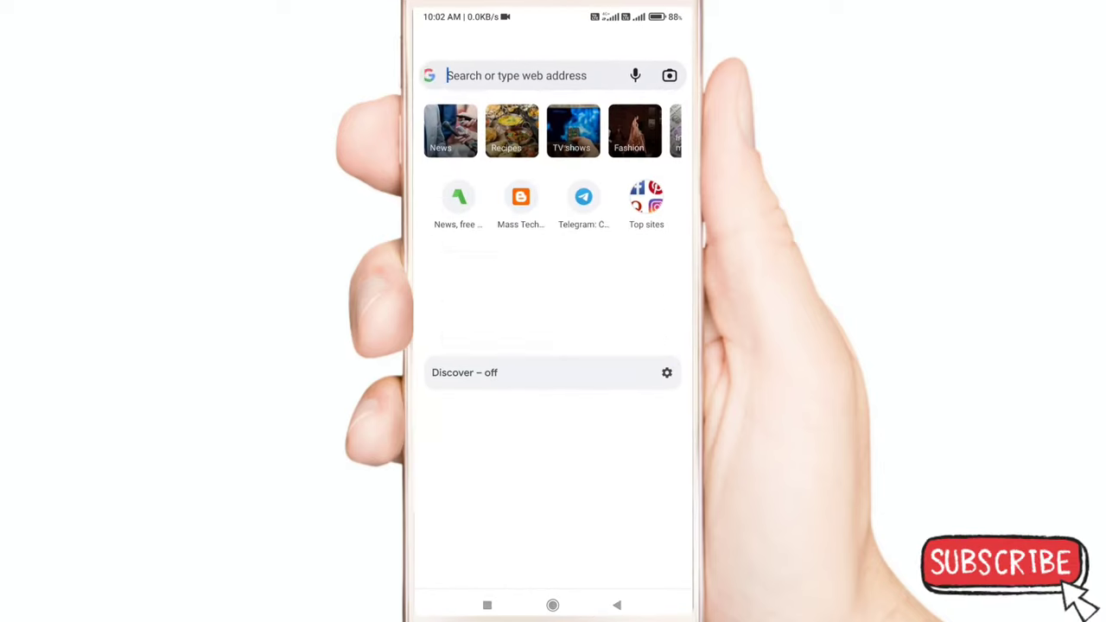
text(x8 )
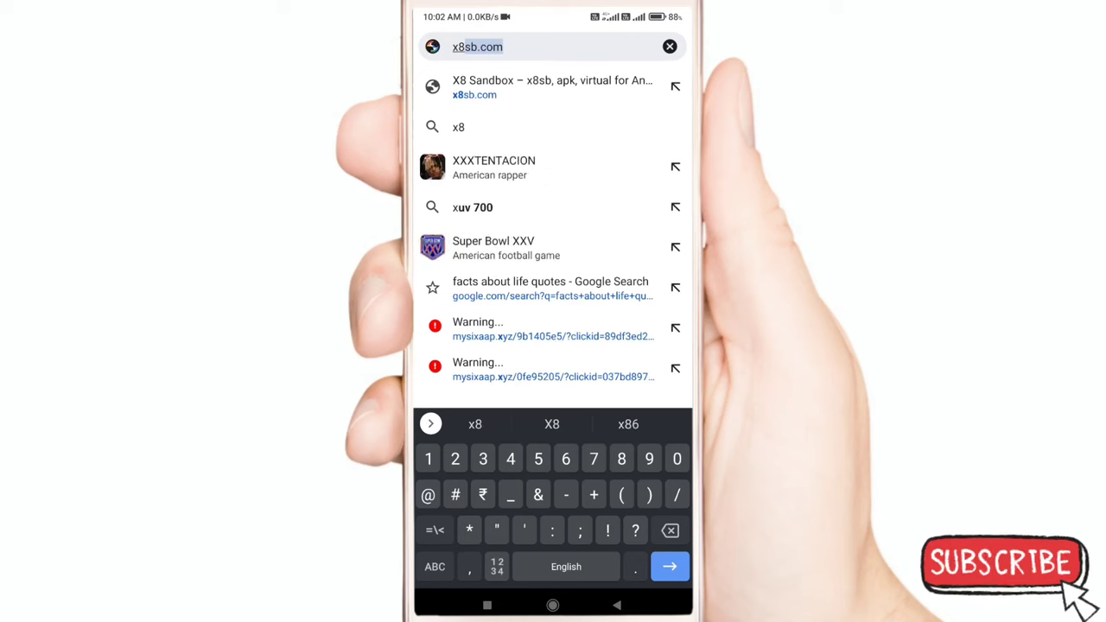
text(sandbox off)
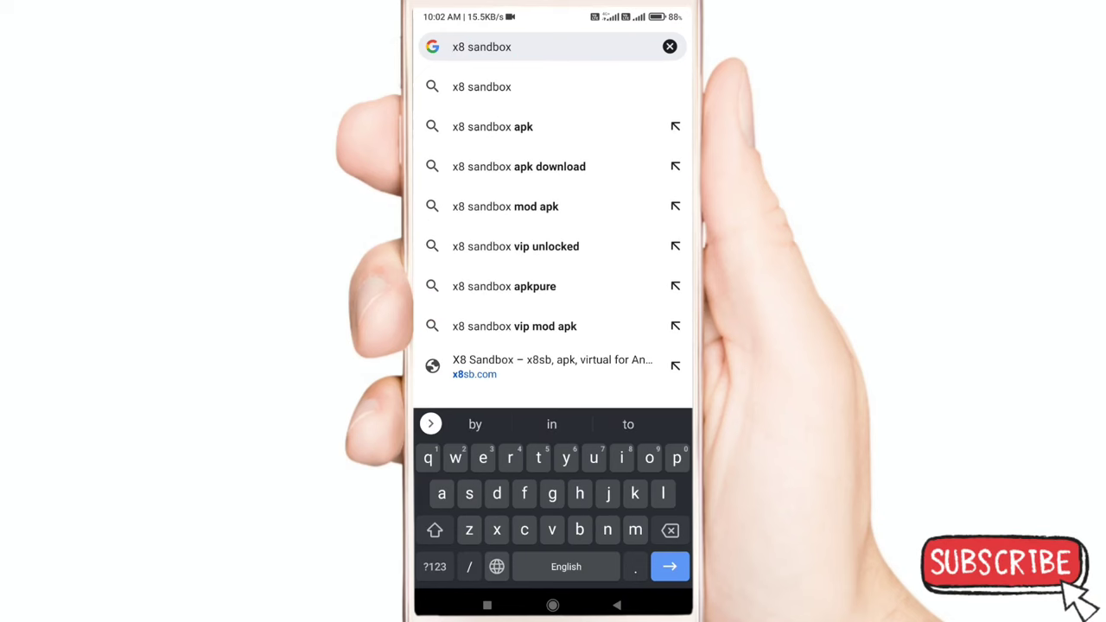
key(Return)
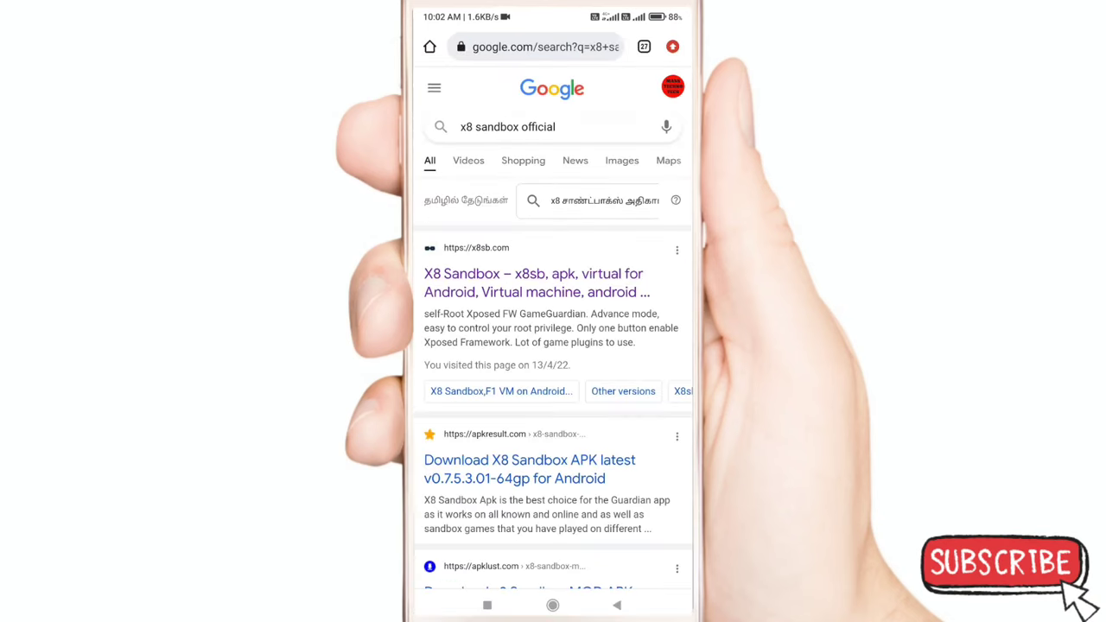
click(535, 283)
scroll(552, 291, down, 3)
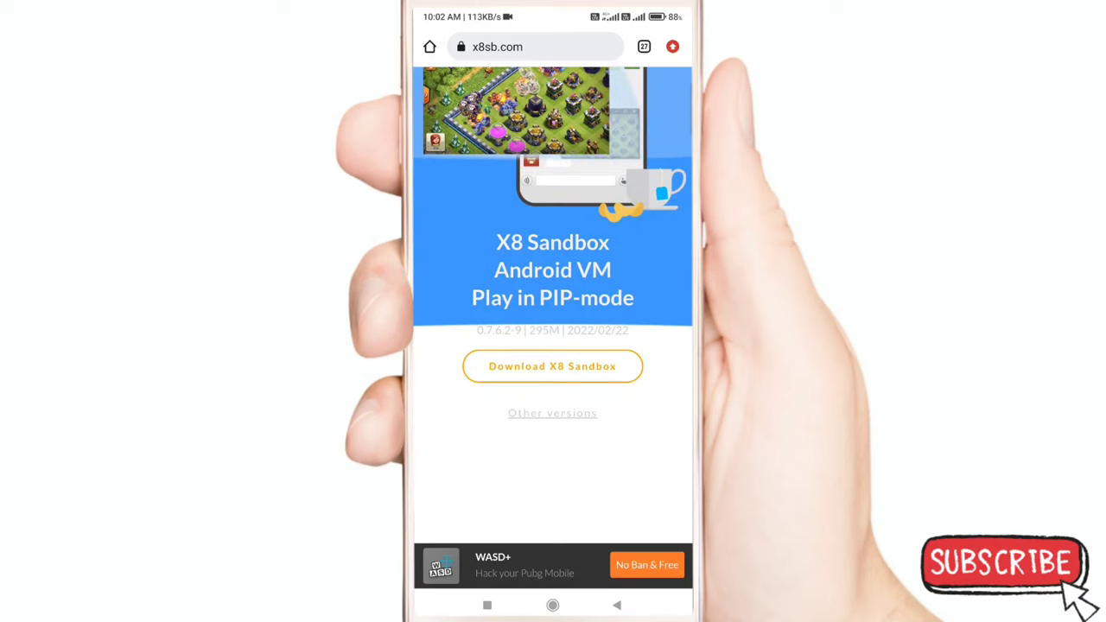
click(552, 365)
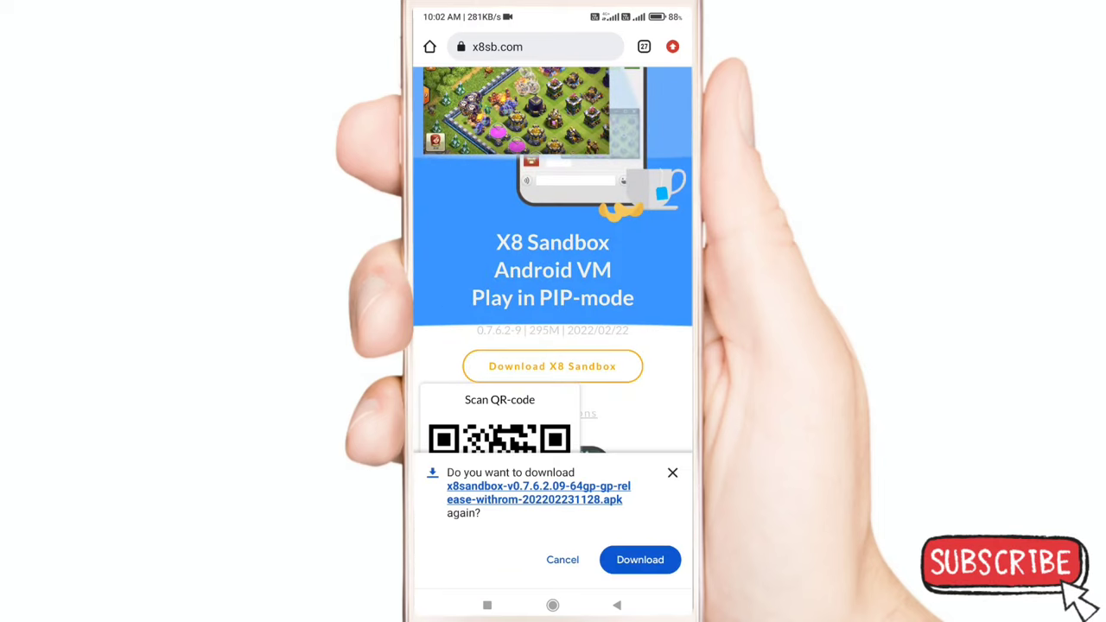
click(639, 559)
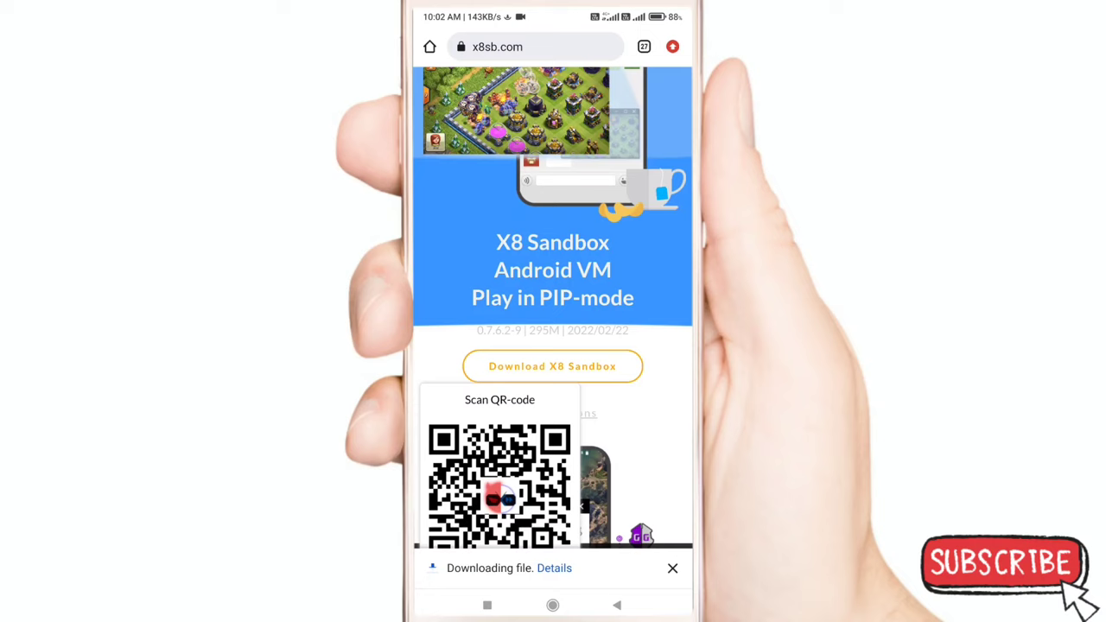
- Install the downloaded X8 Sandbox APK and launch it
click(553, 568)
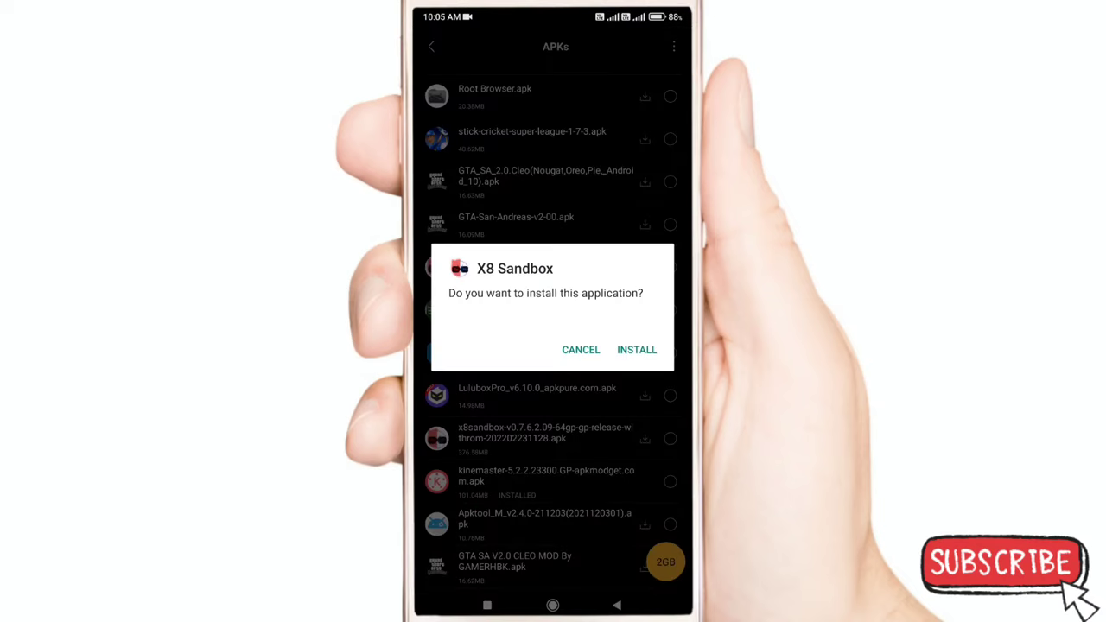
click(637, 349)
click(642, 349)
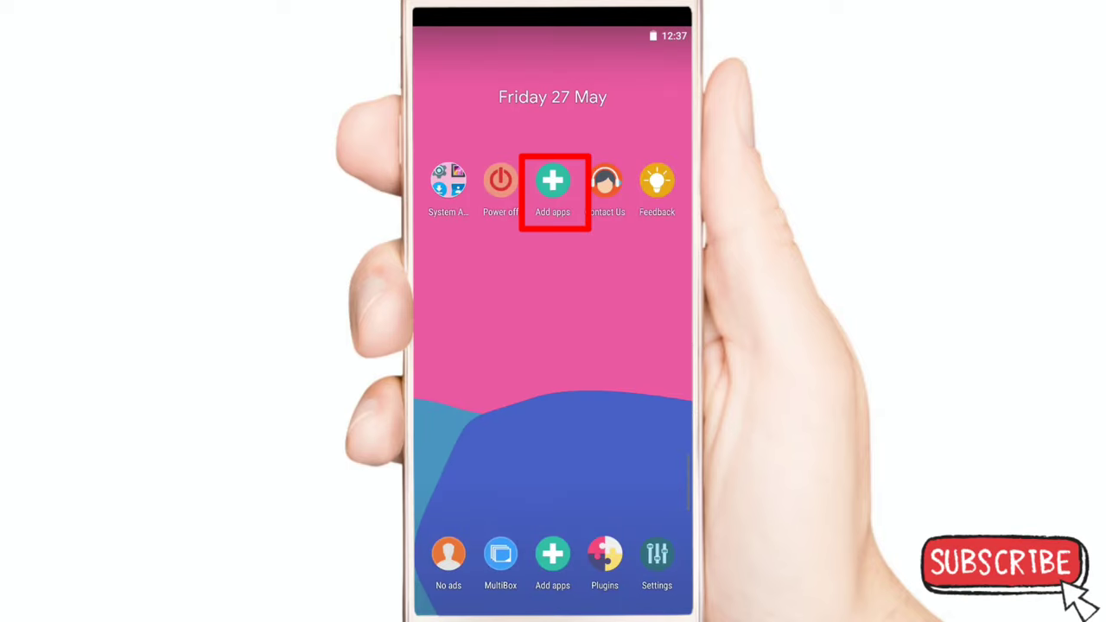
- In Add apps, go to the APKs list and scroll to GameGuardian and Hill Climb Racing
click(552, 181)
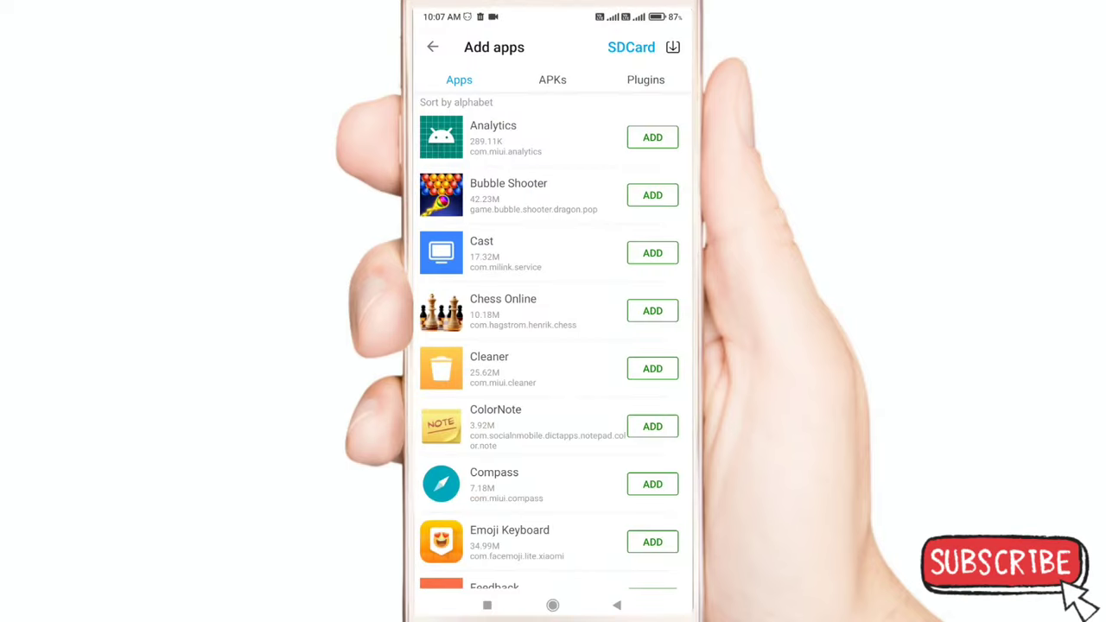
click(552, 80)
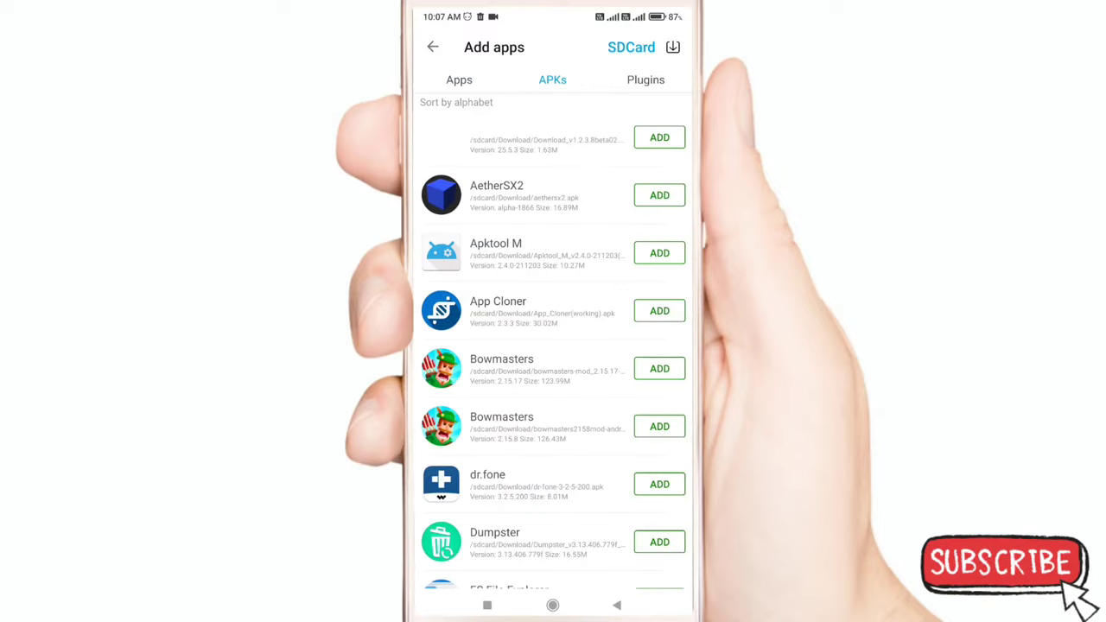
scroll(552, 357, down, 10)
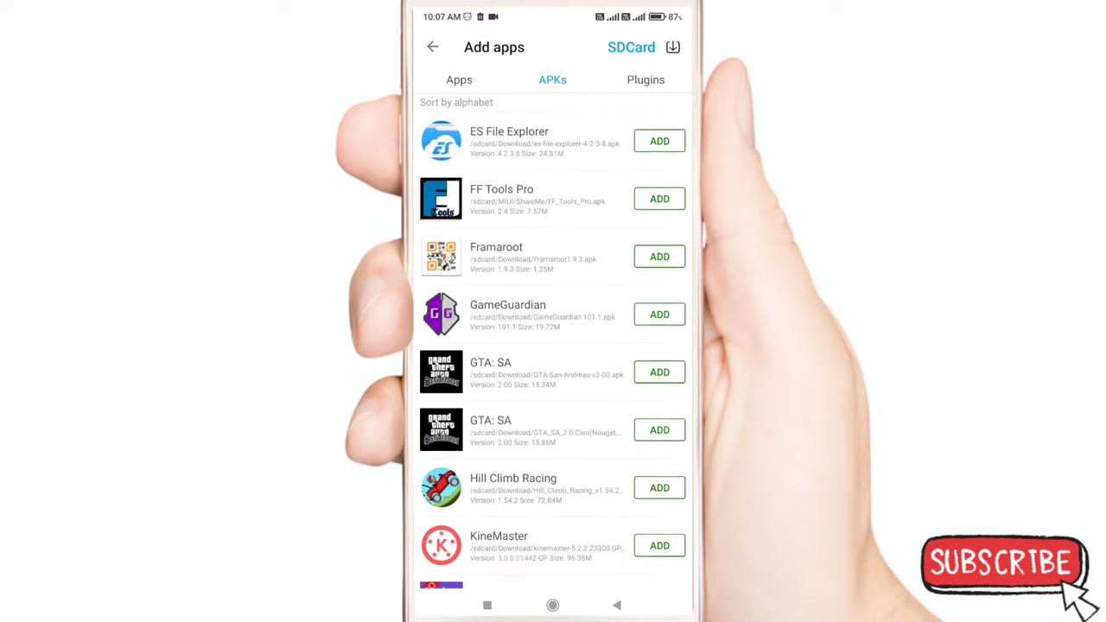
scroll(553, 345, down, 2)
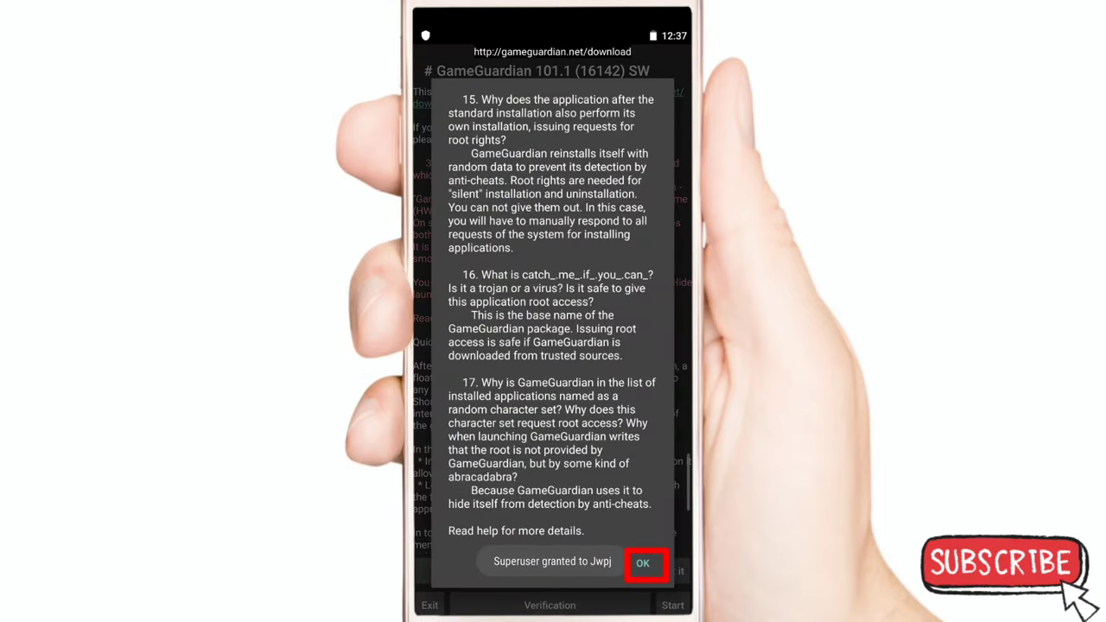
- Dismiss GameGuardian's FAQ notes with OK
click(642, 563)
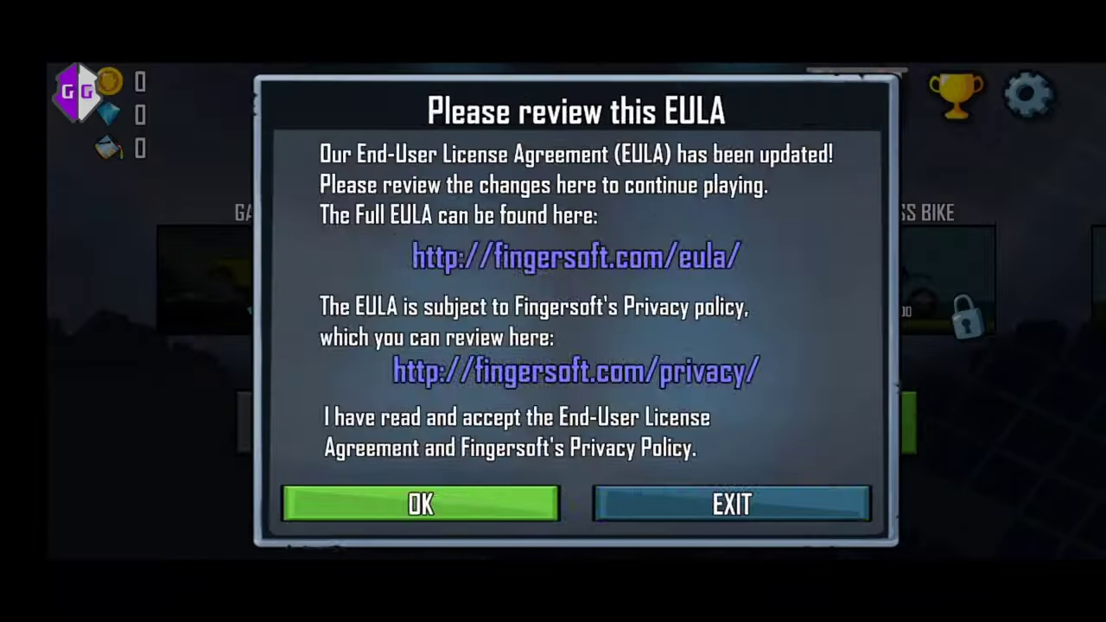
- Accept the EULA, drive a first run to 560 coins, then open GameGuardian over the game
click(420, 501)
click(849, 421)
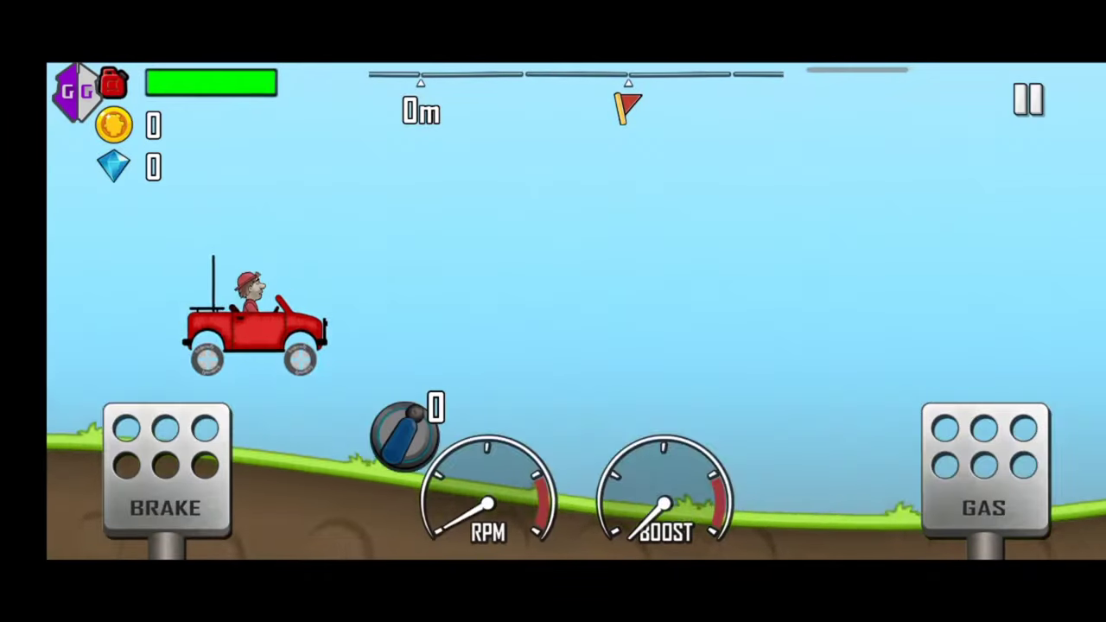
drag(984, 475, 984, 475)
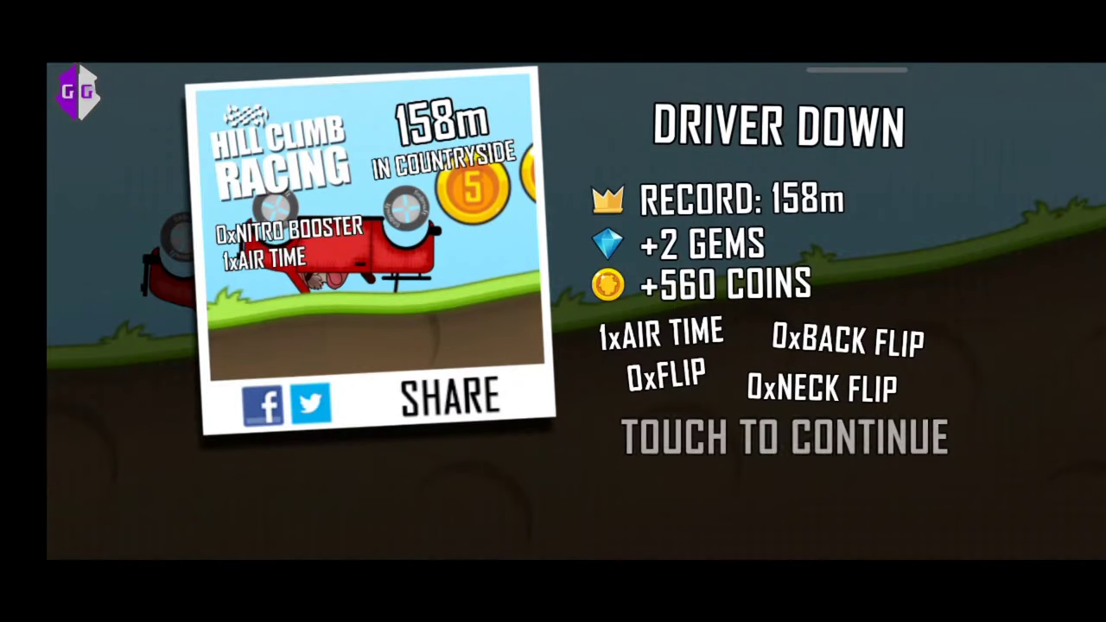
click(783, 438)
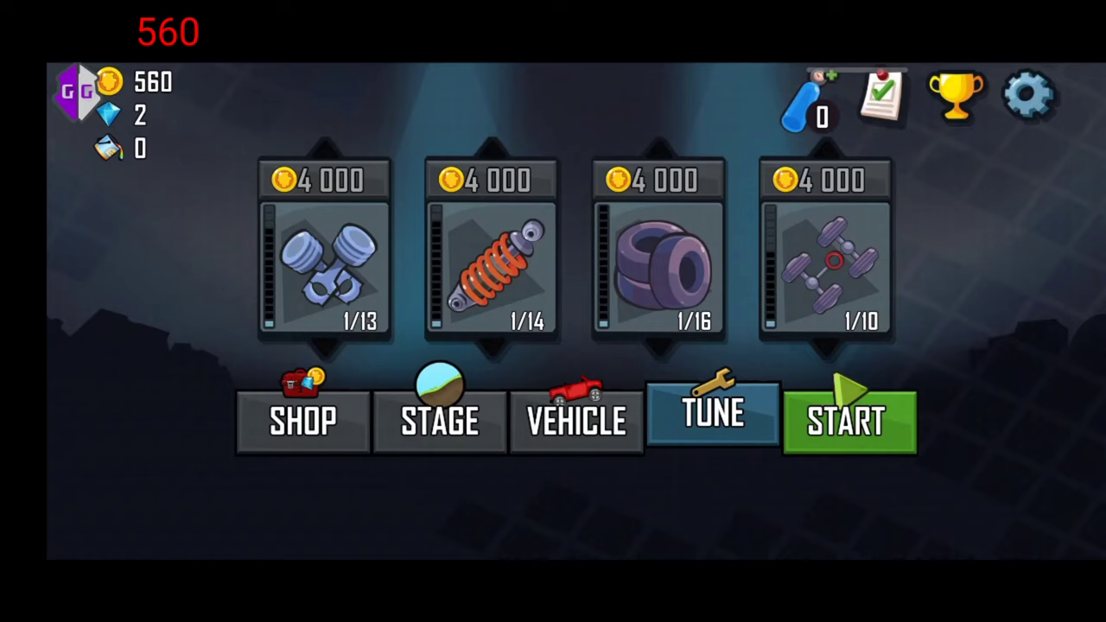
drag(77, 90, 85, 178)
click(85, 178)
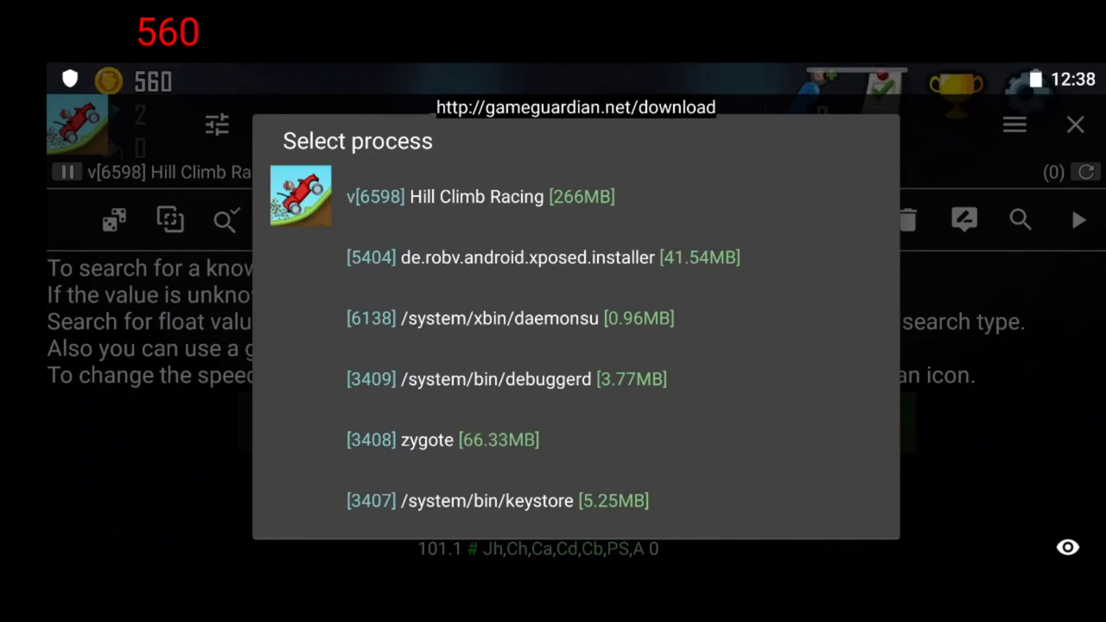
- Attach to Hill Climb Racing and run a Dword search for 560, returning 64 matches
click(480, 196)
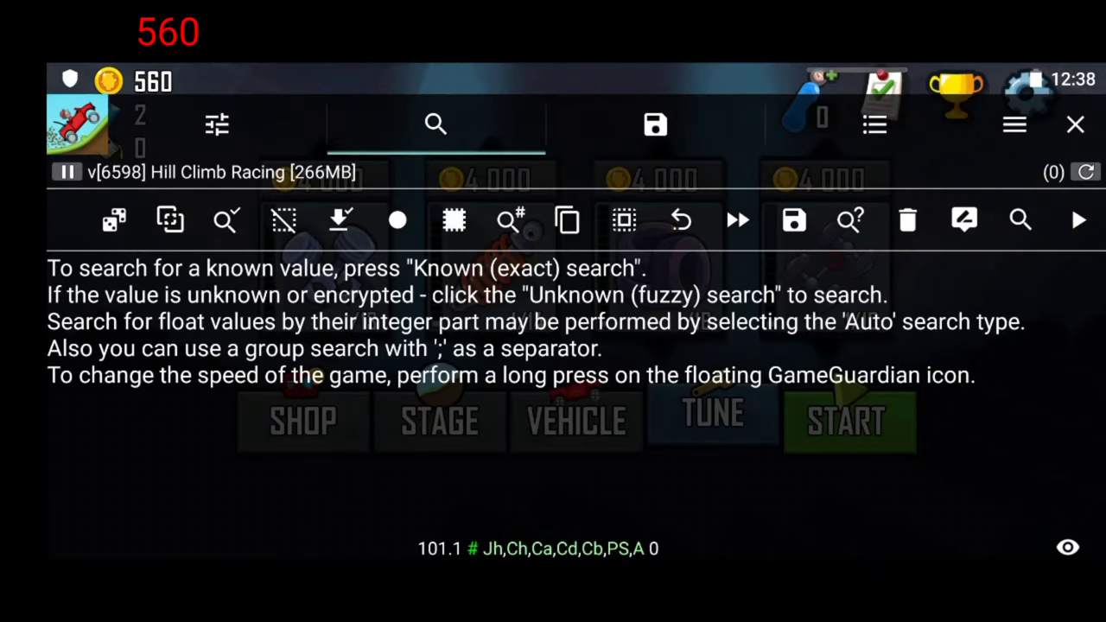
click(1019, 219)
text(560)
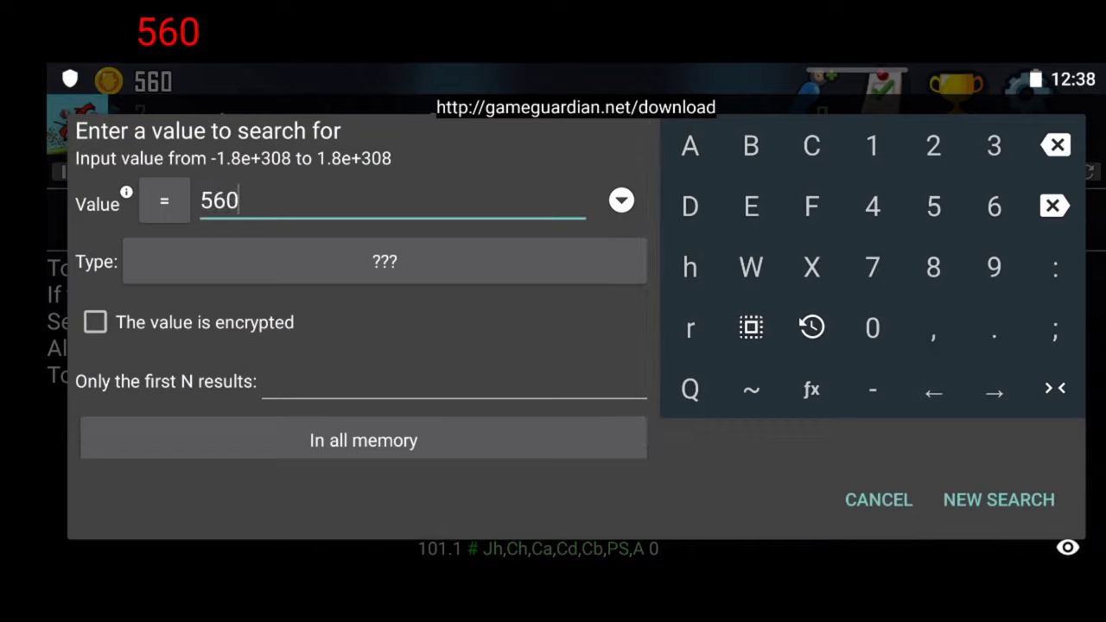
click(384, 261)
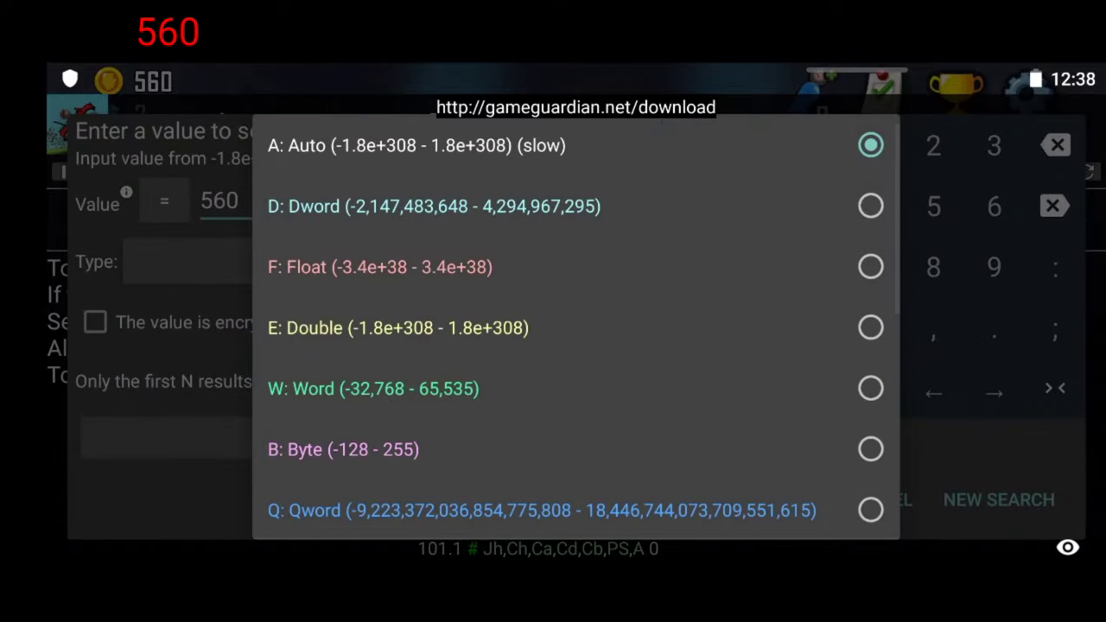
click(434, 206)
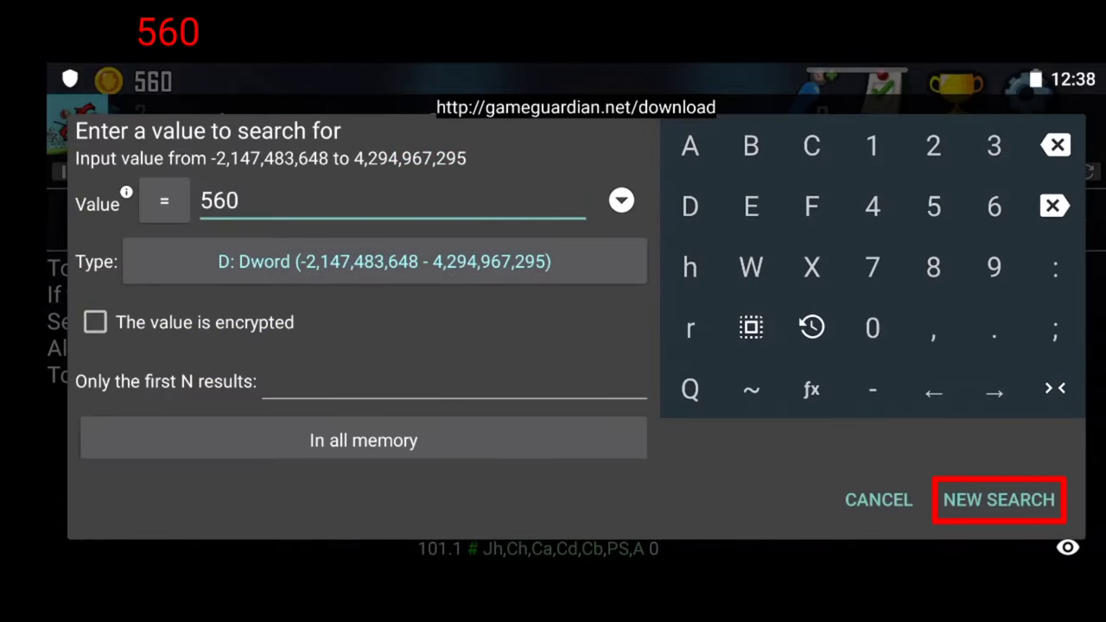
click(998, 499)
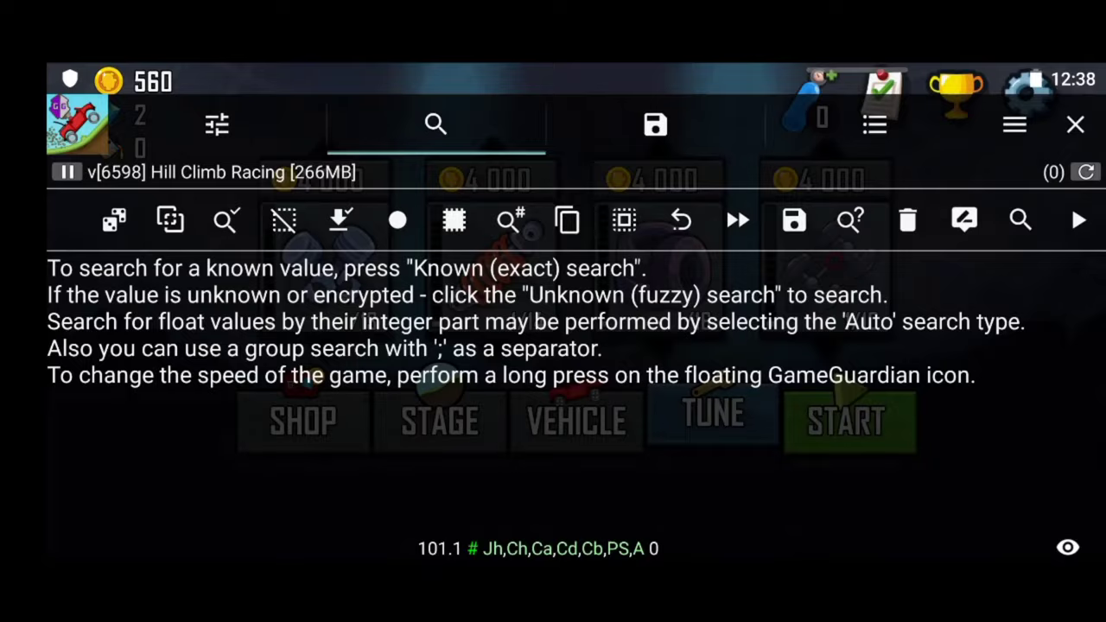
scroll(570, 393, down, 15)
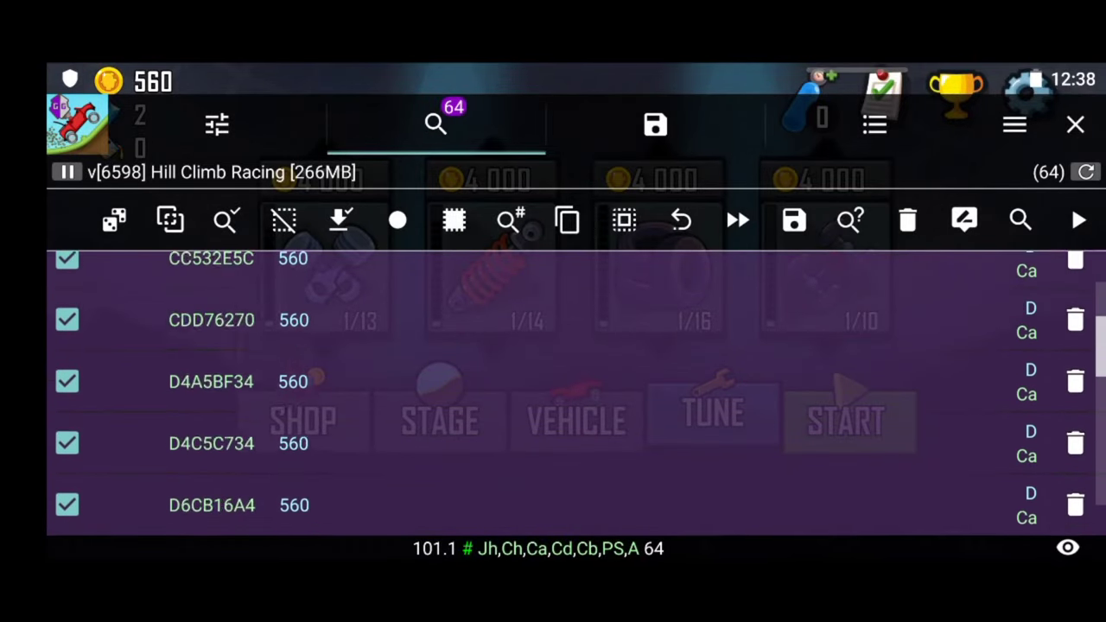
- Back in the game, drive a new run raising coins to 1,105, then pause
click(1074, 125)
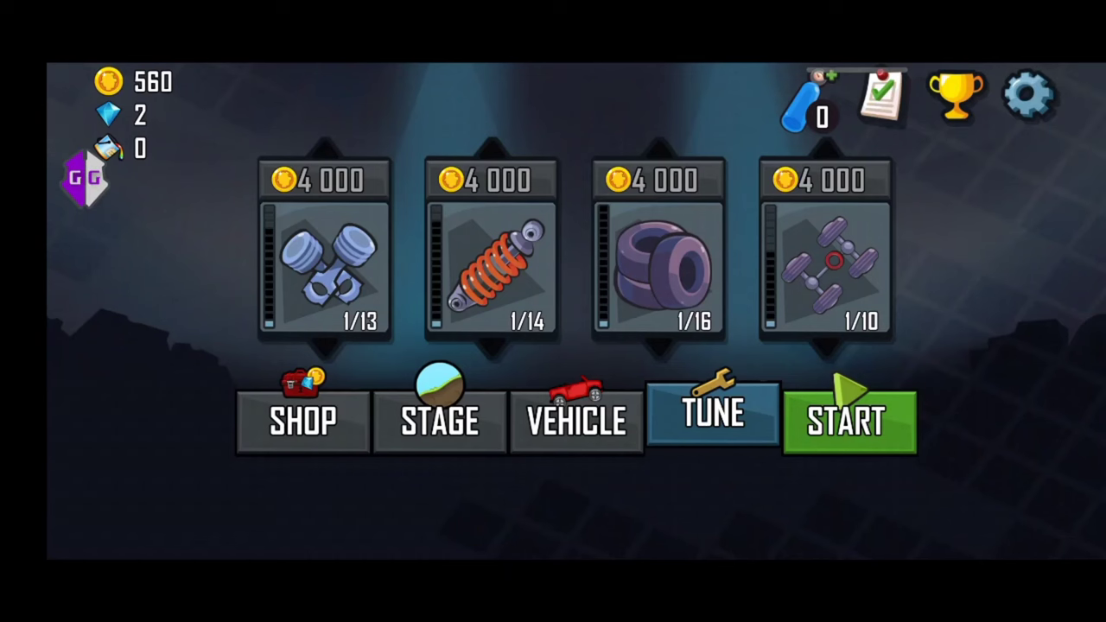
click(849, 422)
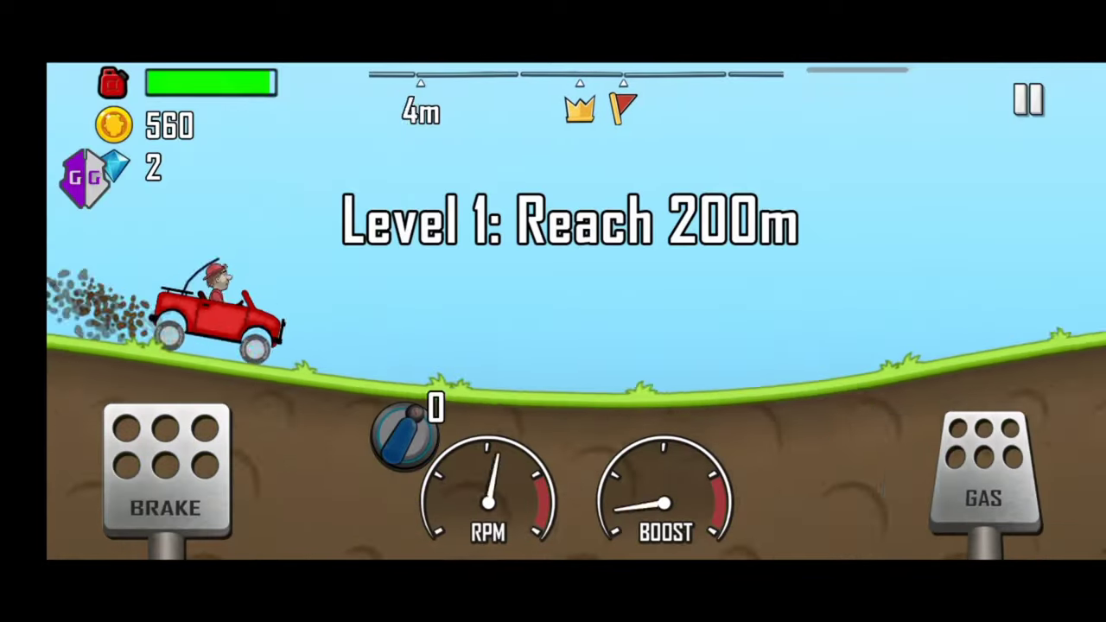
drag(985, 484, 985, 484)
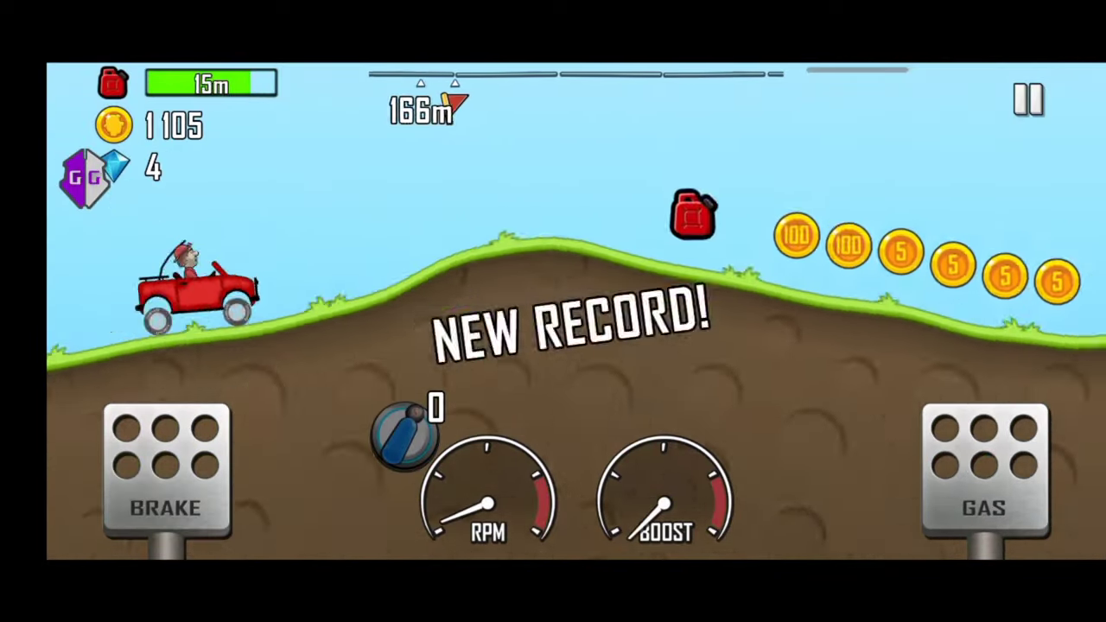
click(1028, 100)
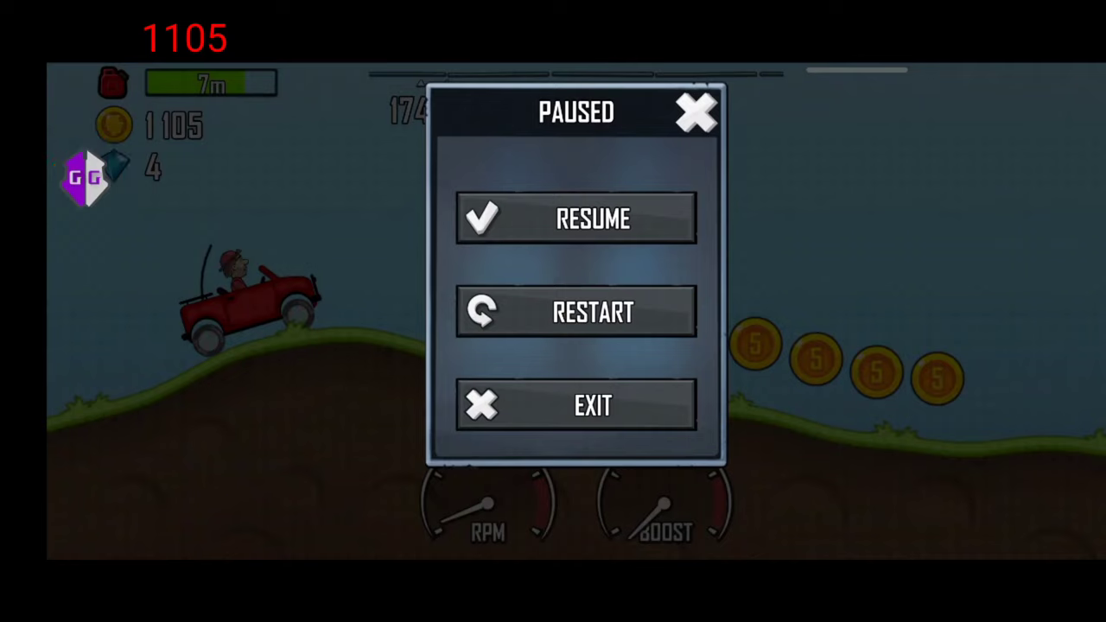
- Refine the previous results with the current coin count 1105, leaving one address
click(84, 178)
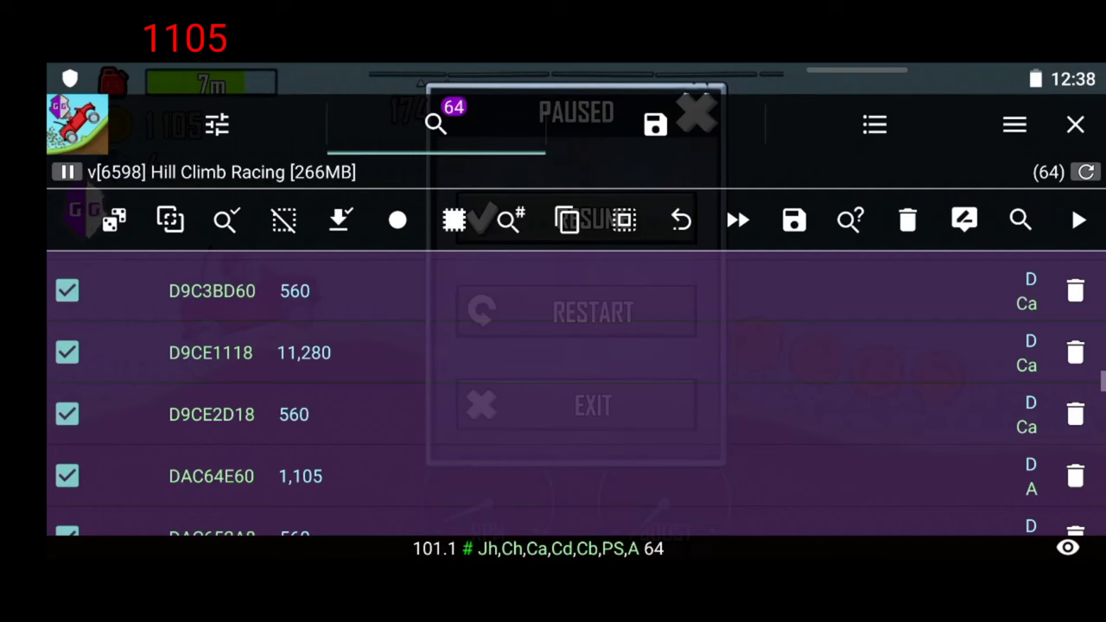
click(1018, 219)
text(11)
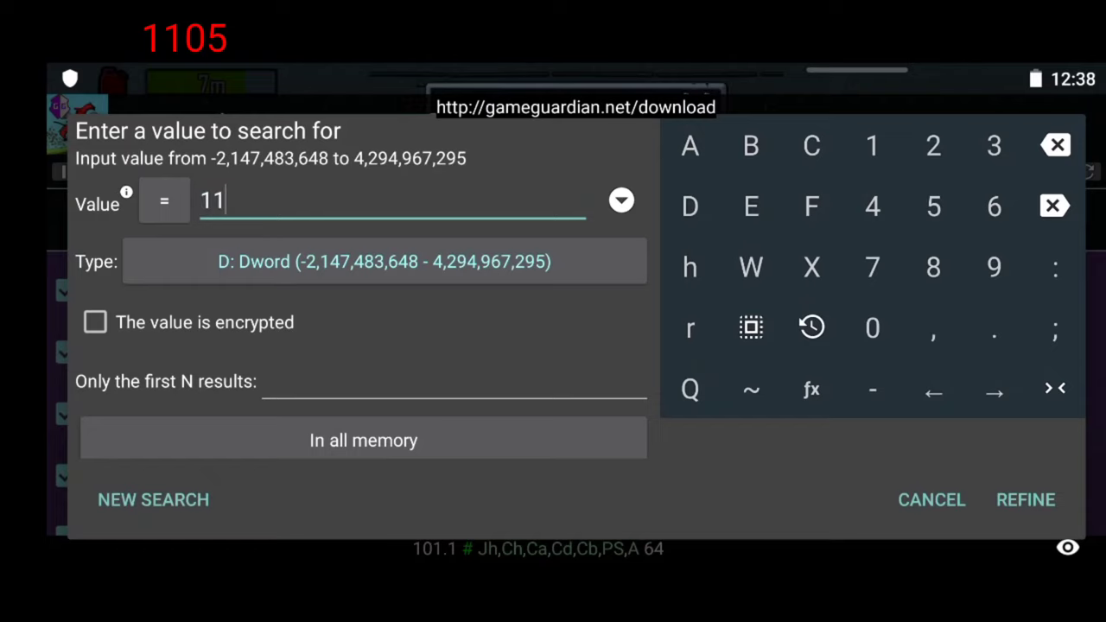
click(872, 327)
click(1026, 499)
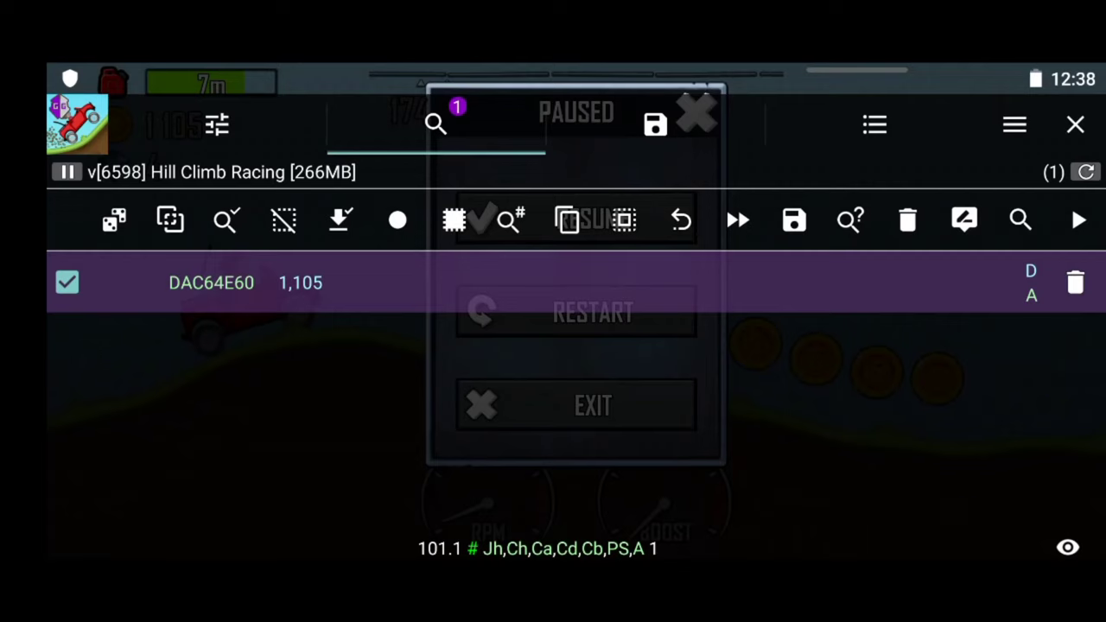
- Change the value at address DAC64E60 to 123456789
click(301, 283)
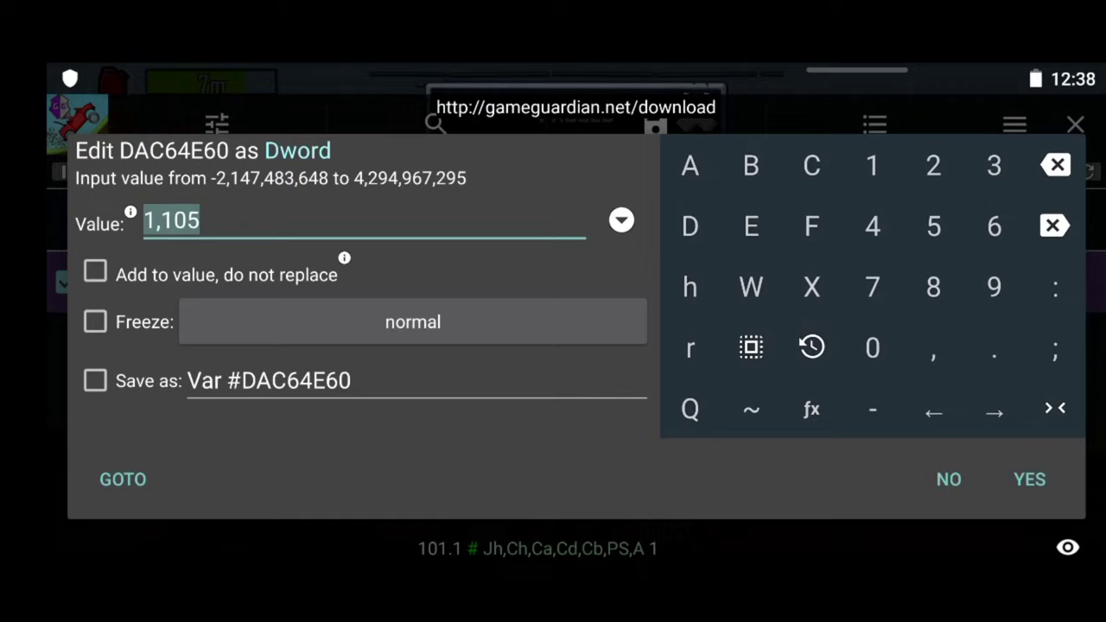
text(12)
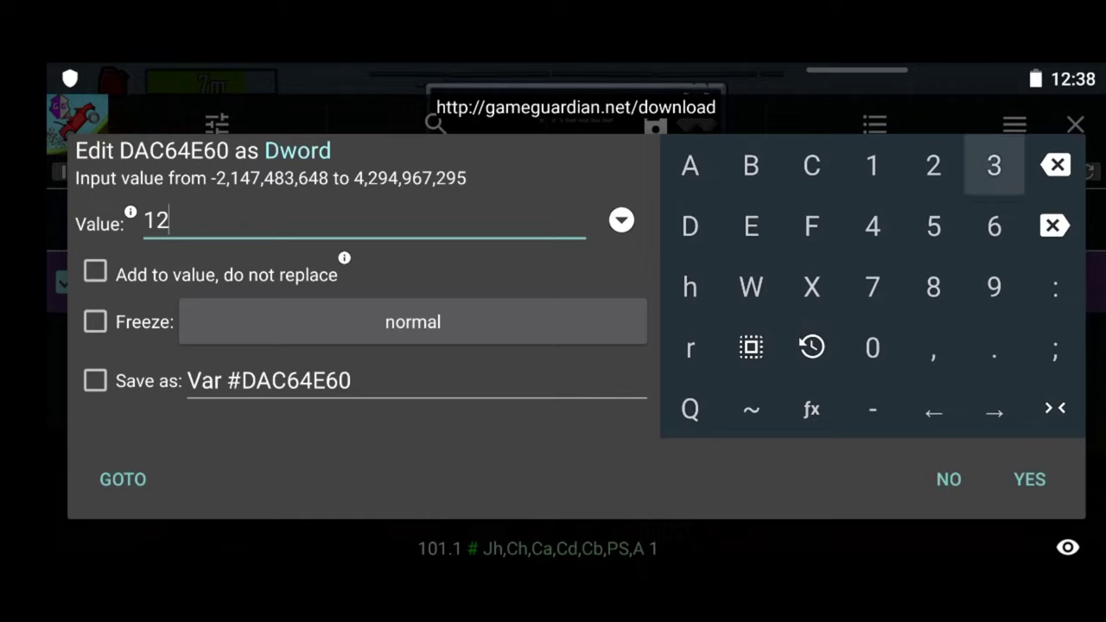
text(3456789)
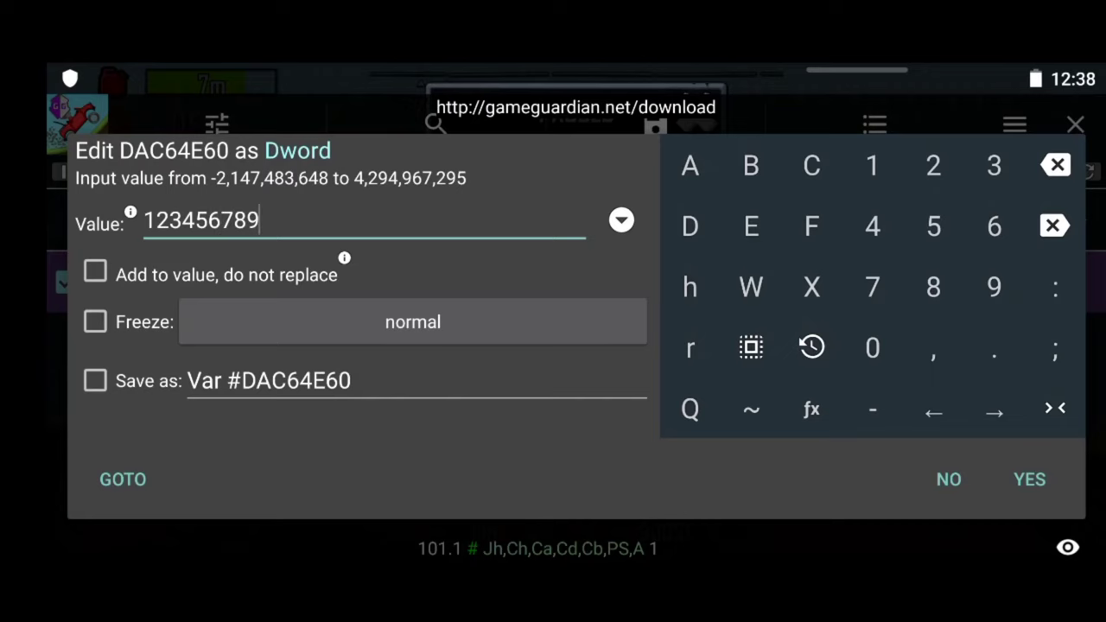
click(1029, 479)
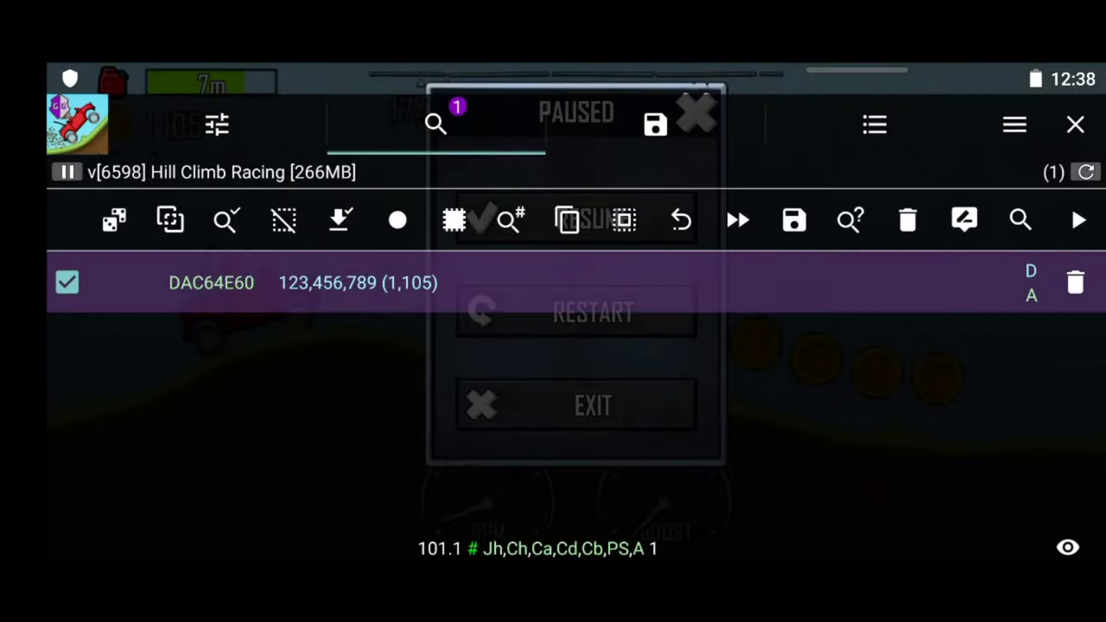
- Resume the paused race, drive until crashing, and return to the garage showing 123,462,994 coins
click(1075, 124)
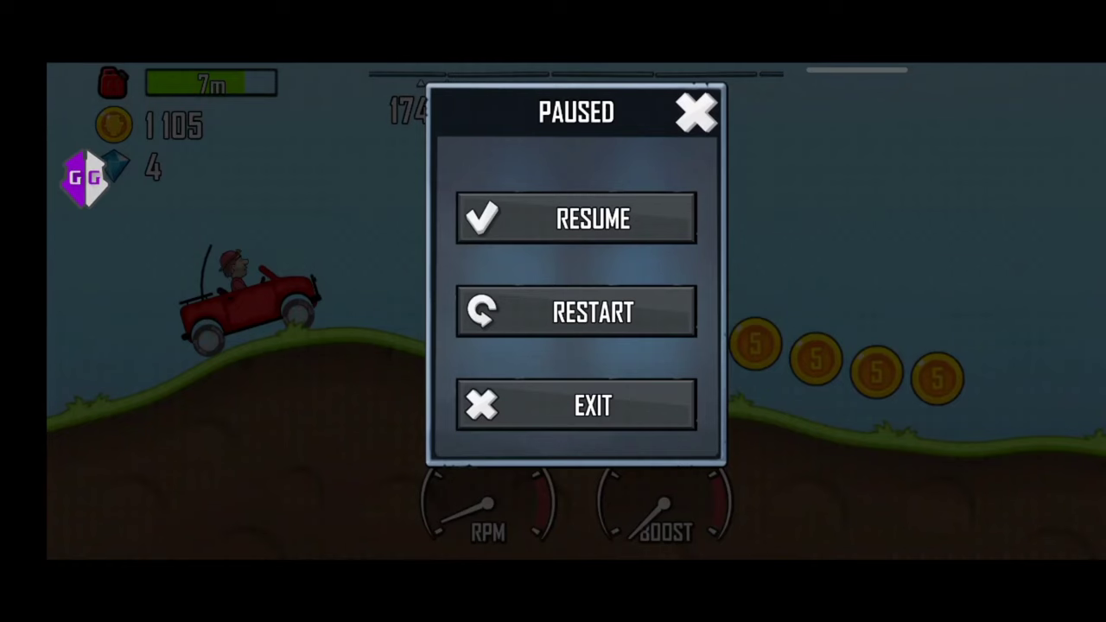
click(575, 217)
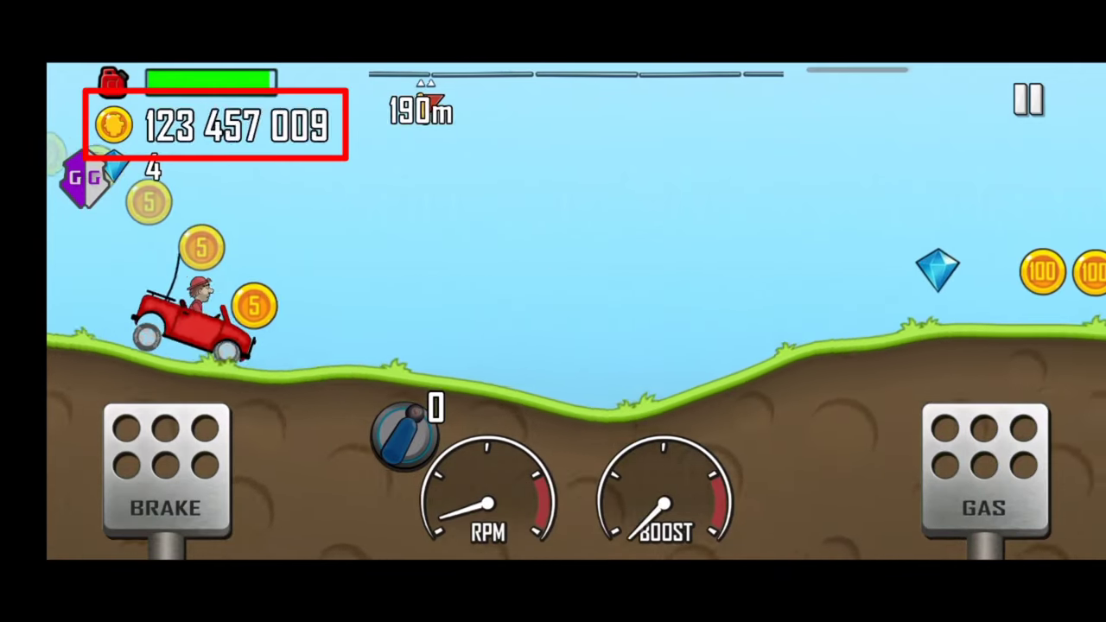
click(984, 471)
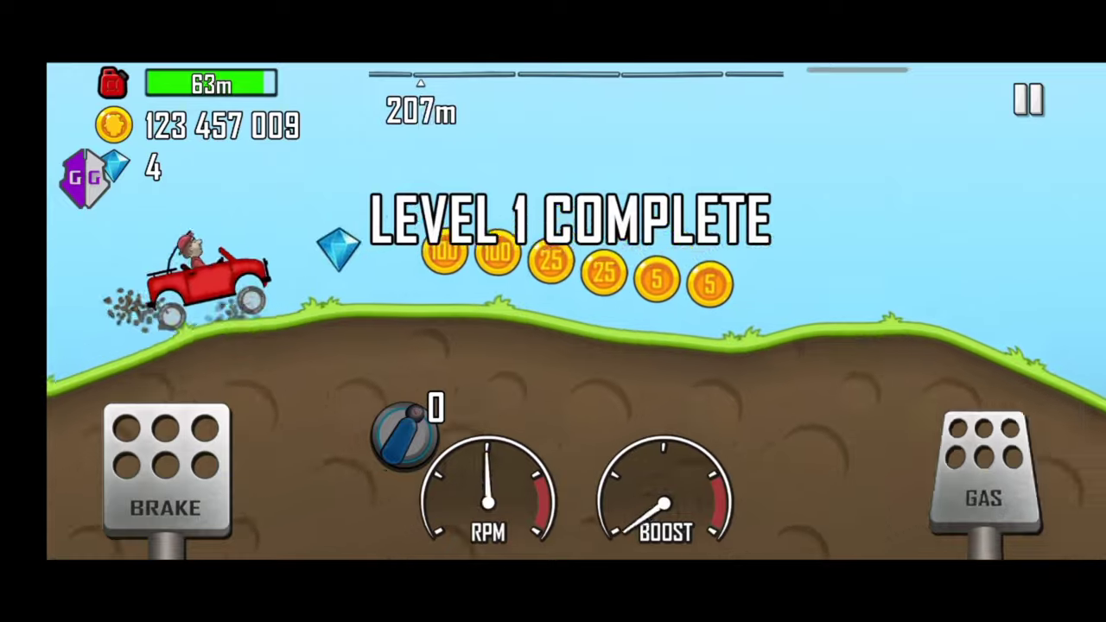
click(984, 471)
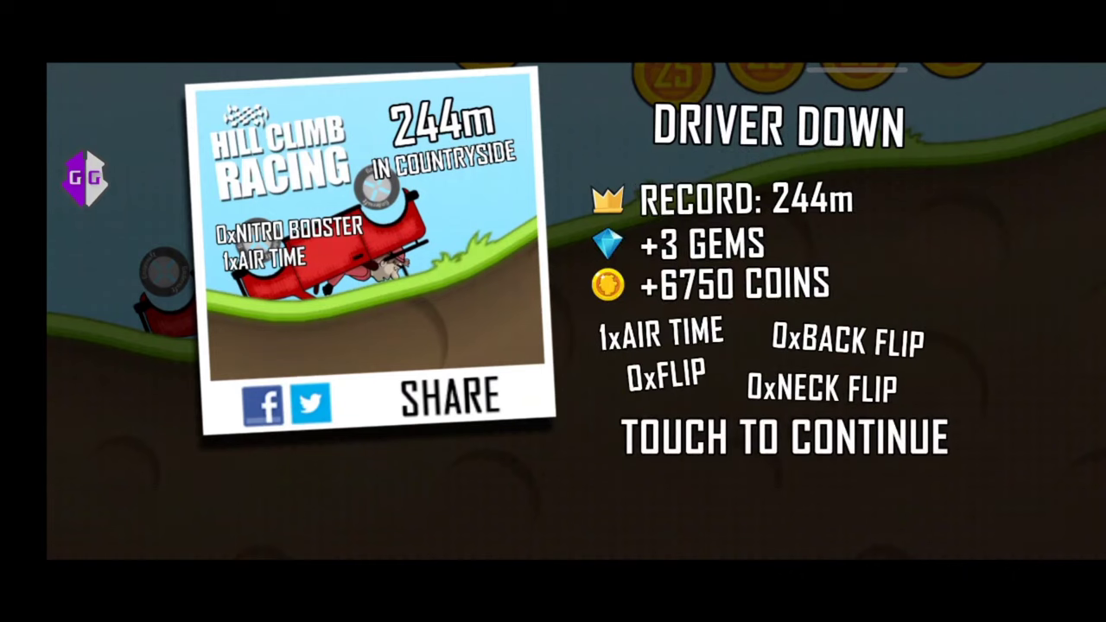
click(785, 437)
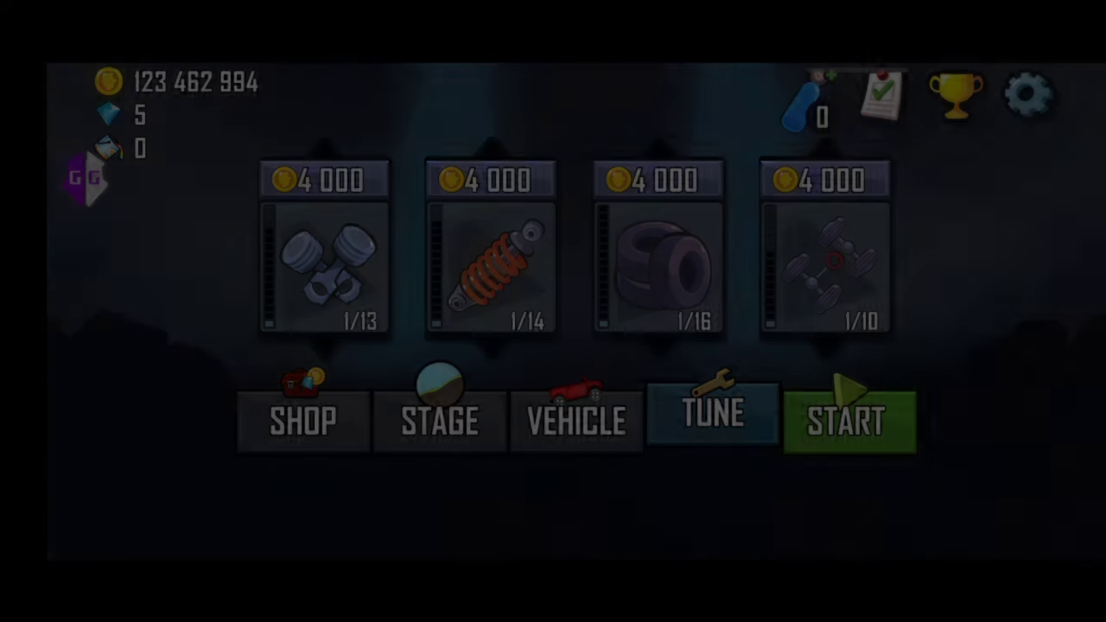